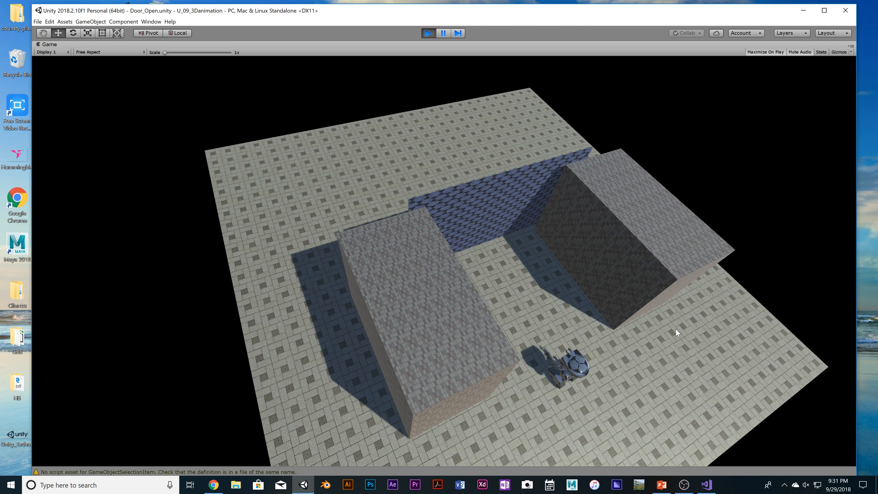
# Test the running scene by driving the robot forward through the sliding door and back to the front side.
pyautogui.press('Up')
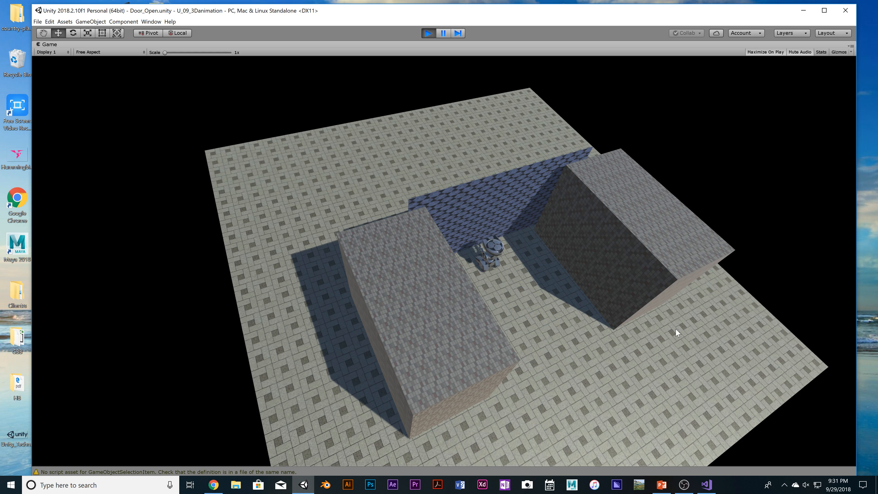
pyautogui.press('Up')
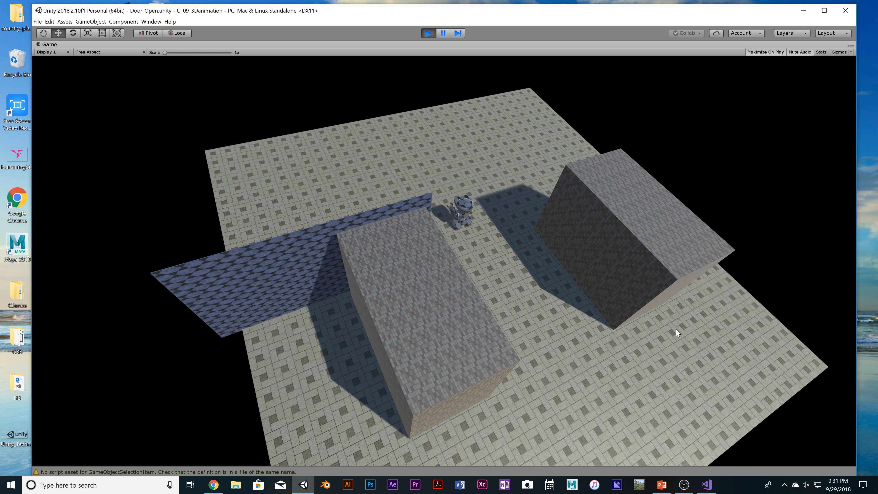
pyautogui.press('Up')
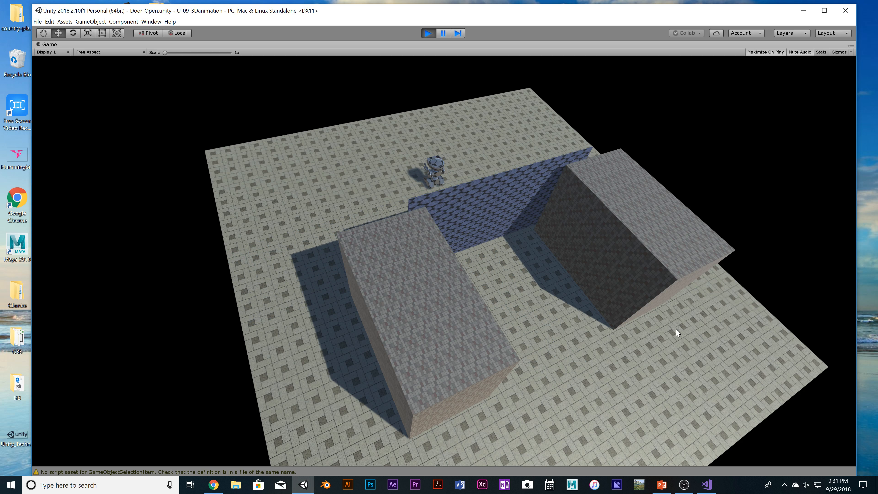
pyautogui.press('Down')
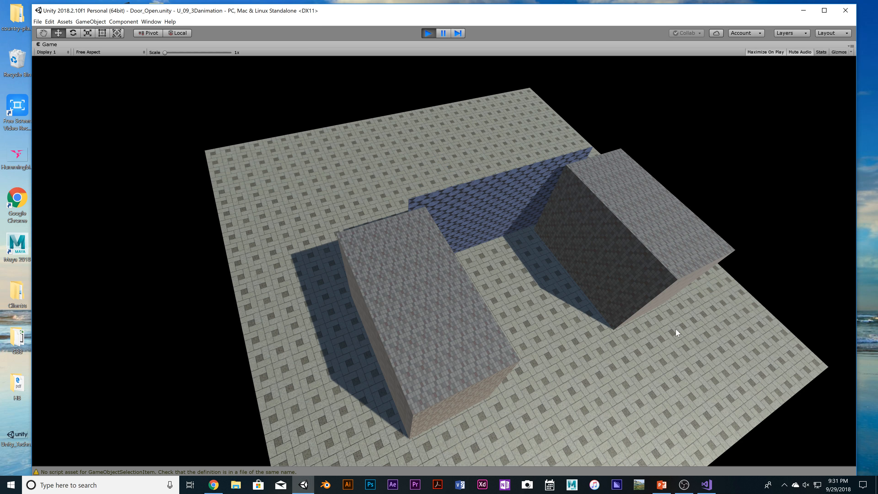
pyautogui.press('Down')
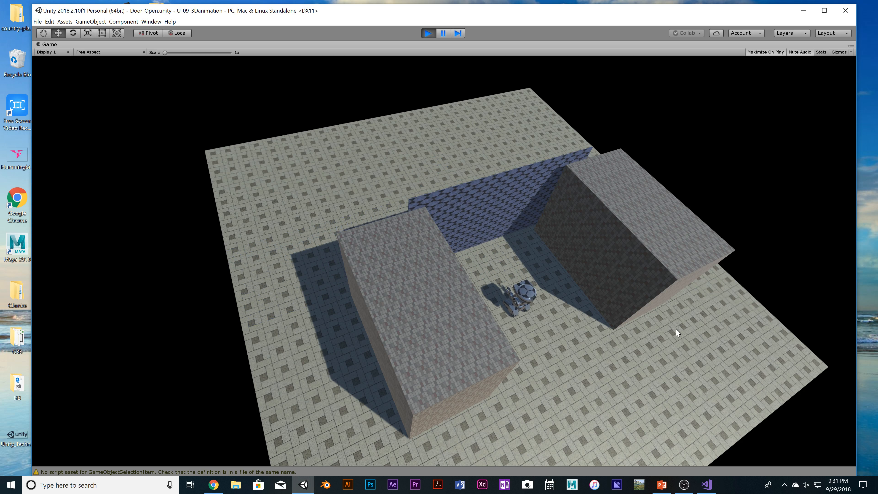
pyautogui.press('Down')
# Drive the robot through the door and back once more, and stop play mode.
pyautogui.press('Up')
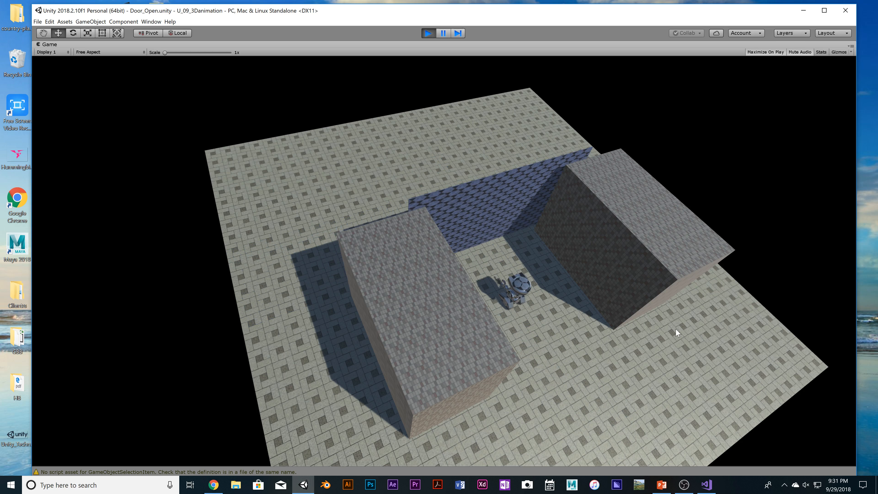
pyautogui.press('Up')
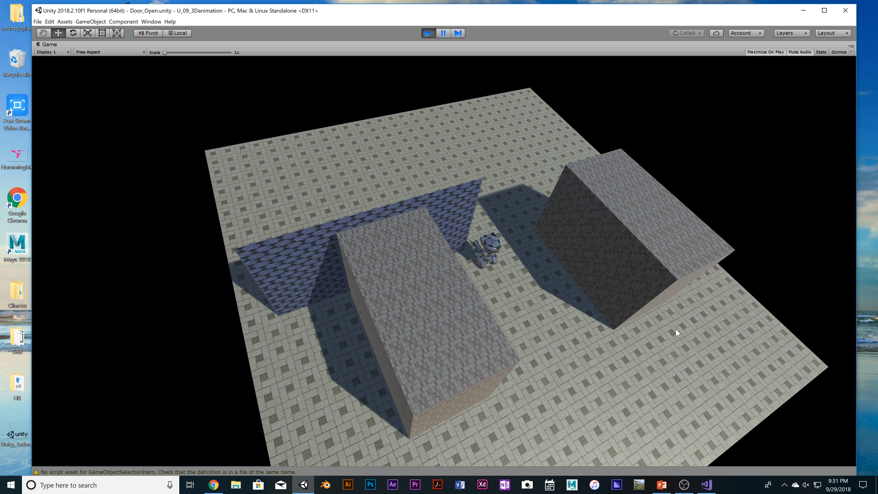
pyautogui.press('Up')
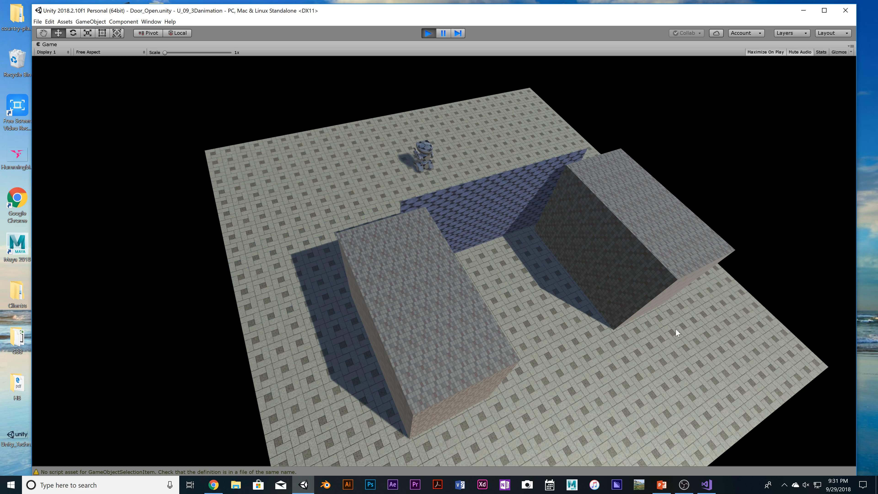
pyautogui.press('Down')
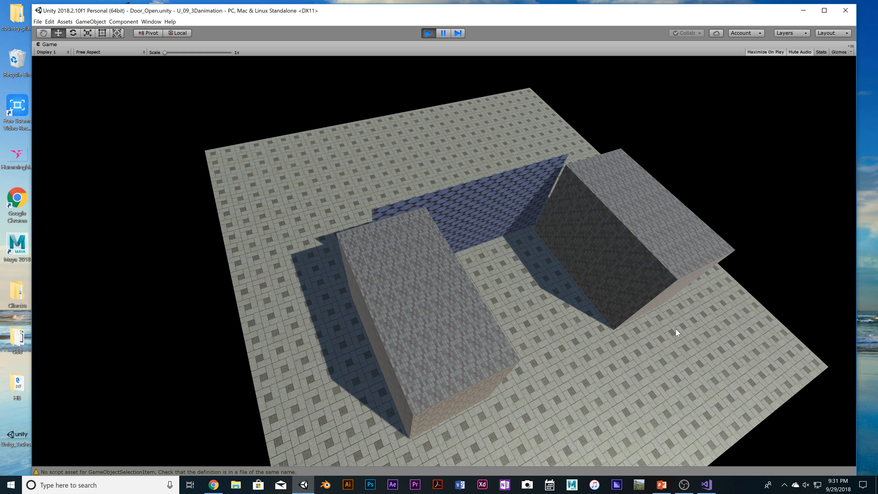
pyautogui.press('Down')
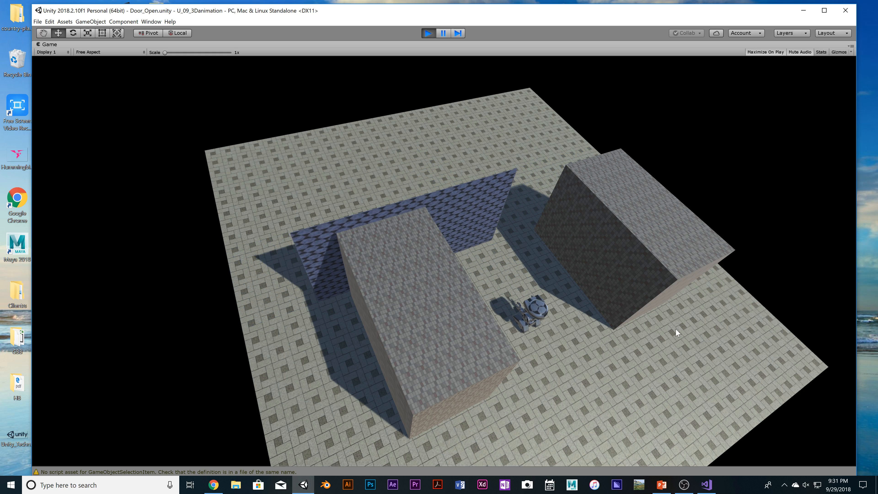
pyautogui.press('Down')
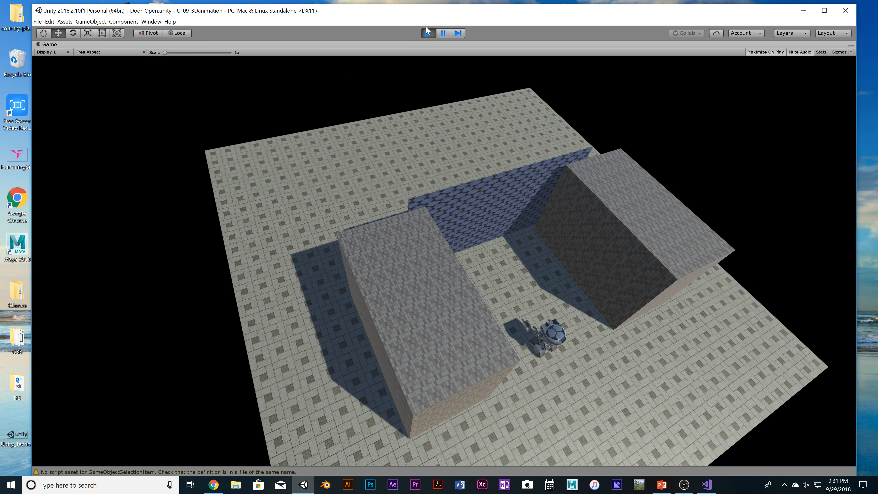
pyautogui.click(427, 31)
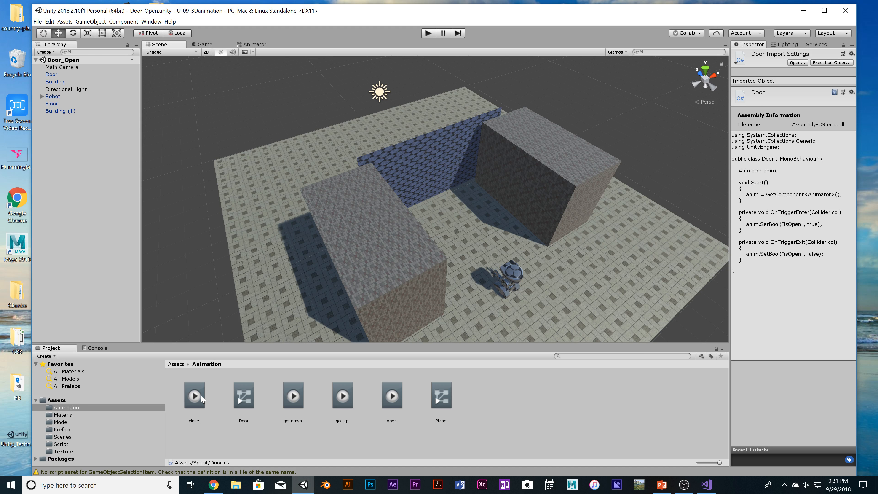
# Inspect the open and close animation clips and the Plane controller in the Animation folder.
pyautogui.click(395, 404)
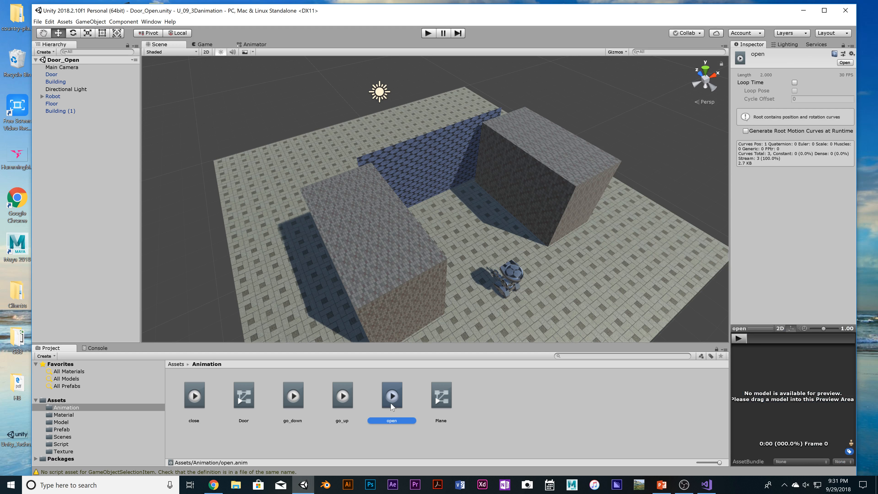
pyautogui.click(199, 399)
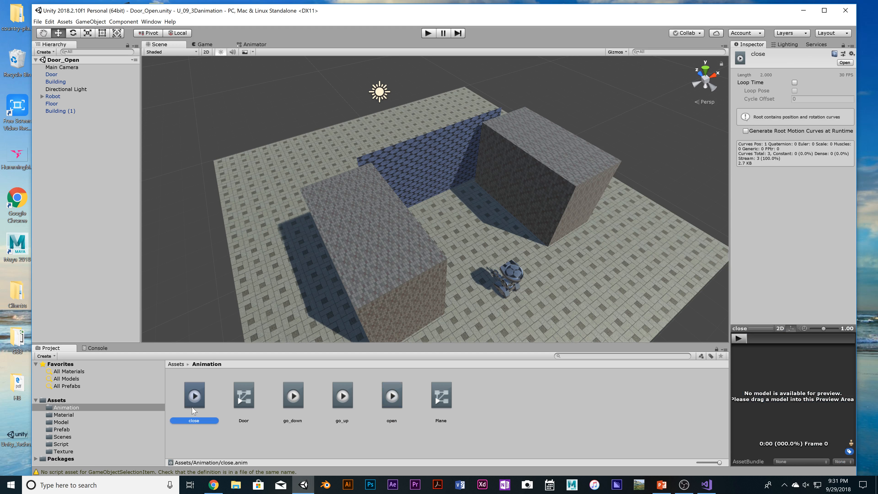
pyautogui.click(402, 403)
pyautogui.click(450, 410)
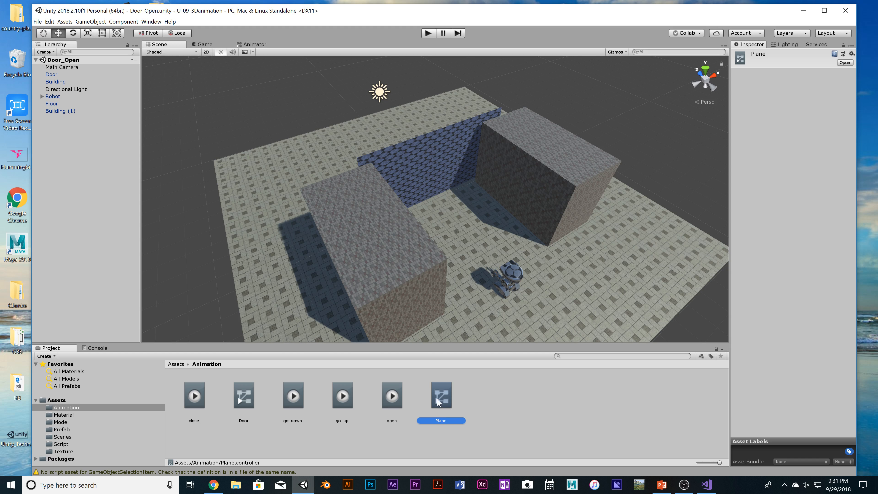
pyautogui.click(384, 415)
pyautogui.click(192, 397)
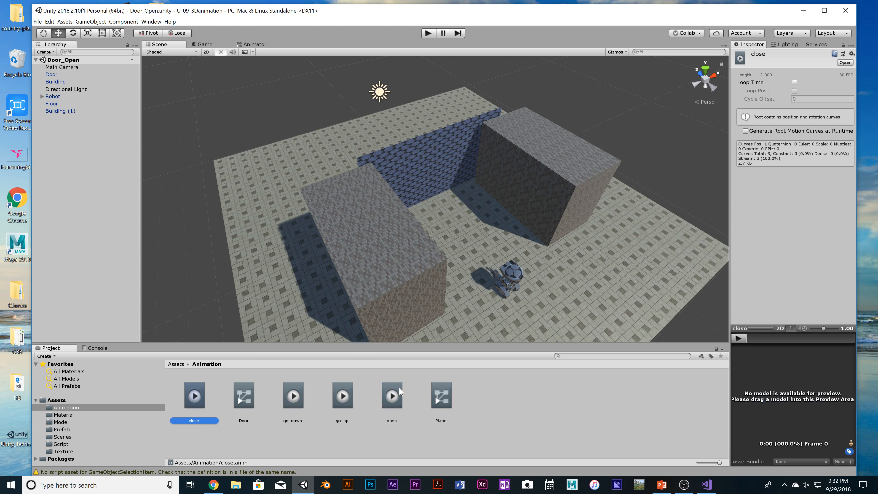
pyautogui.click(392, 395)
# Delete the close animation clip from the Animation folder.
pyautogui.click(191, 393)
pyautogui.rightClick(190, 393)
pyautogui.click(211, 239)
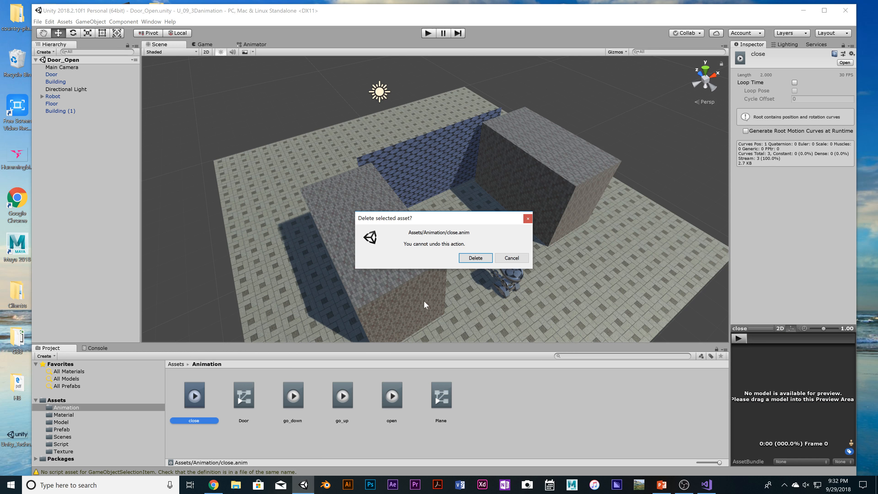
pyautogui.click(475, 261)
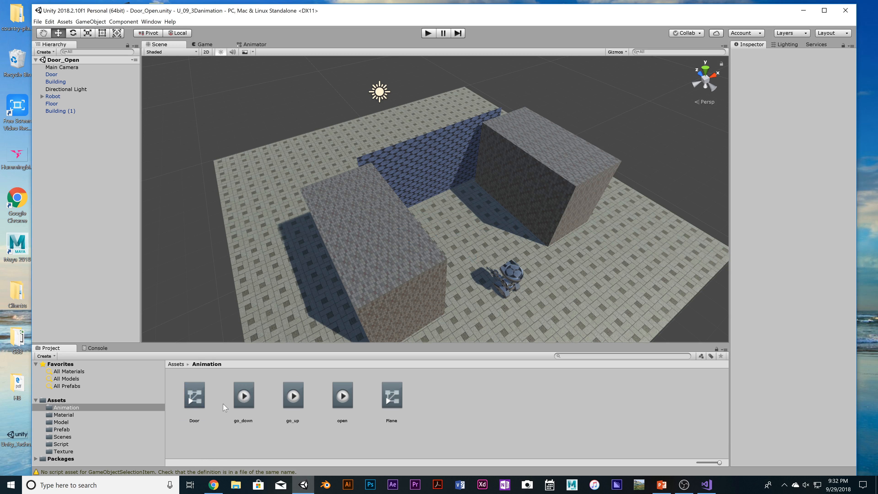
# Delete the Door animator controller from the Animation folder.
pyautogui.click(196, 394)
pyautogui.rightClick(197, 395)
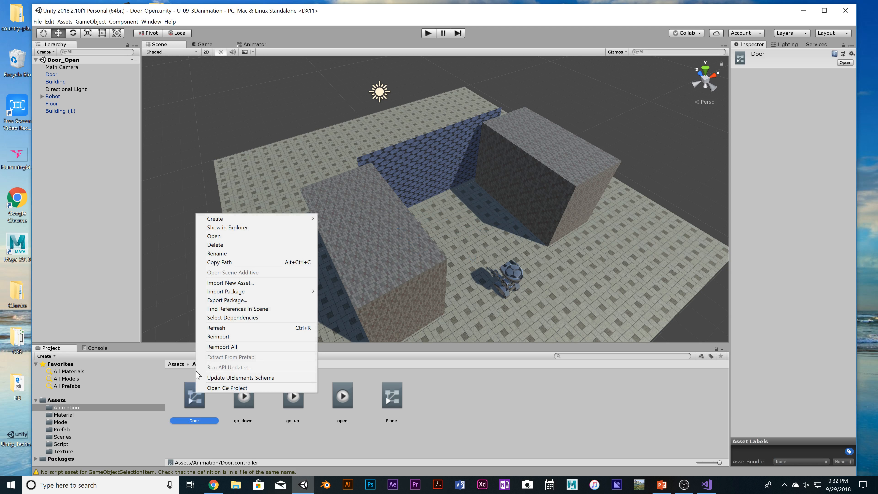
pyautogui.click(238, 244)
pyautogui.click(475, 258)
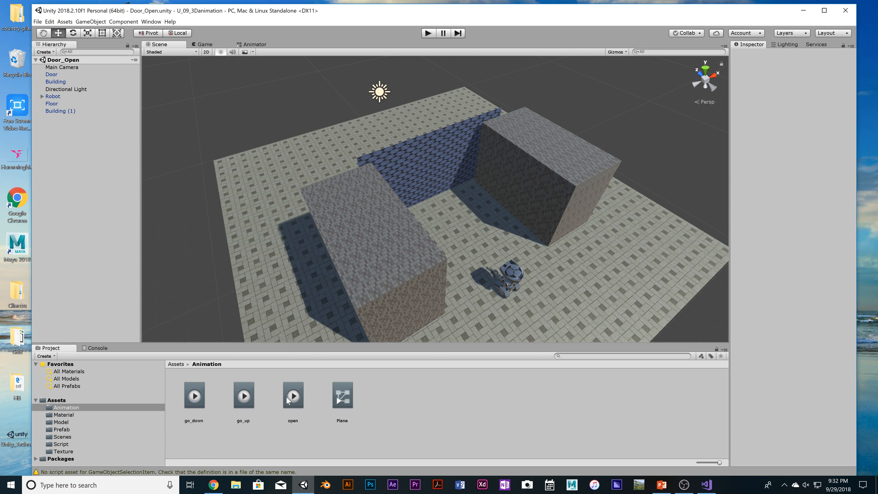
# Delete the open animation clip from the Animation folder.
pyautogui.click(291, 397)
pyautogui.rightClick(290, 397)
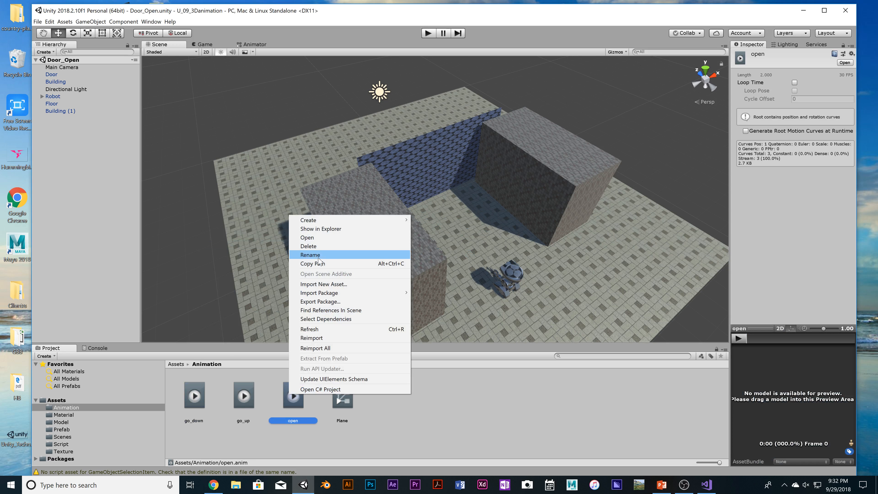
pyautogui.click(321, 248)
pyautogui.click(477, 258)
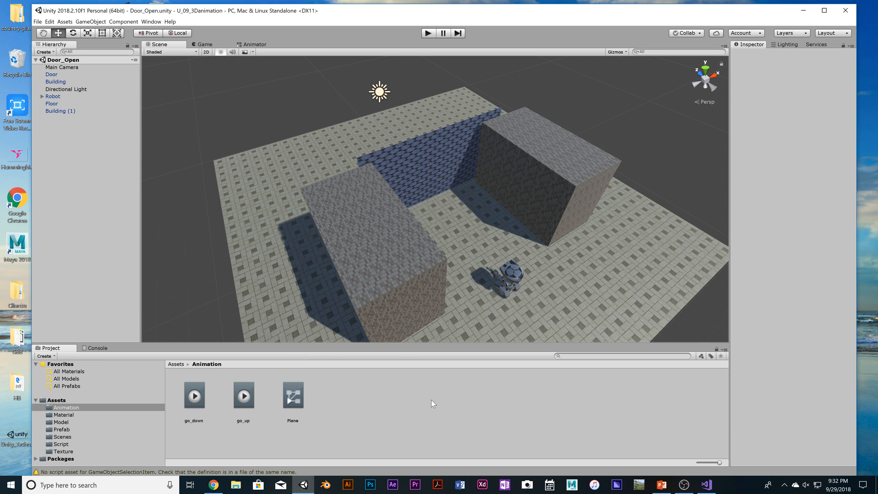
# Examine the components of the Door and the neighbouring Building, leaving the Door selected.
pyautogui.click(58, 74)
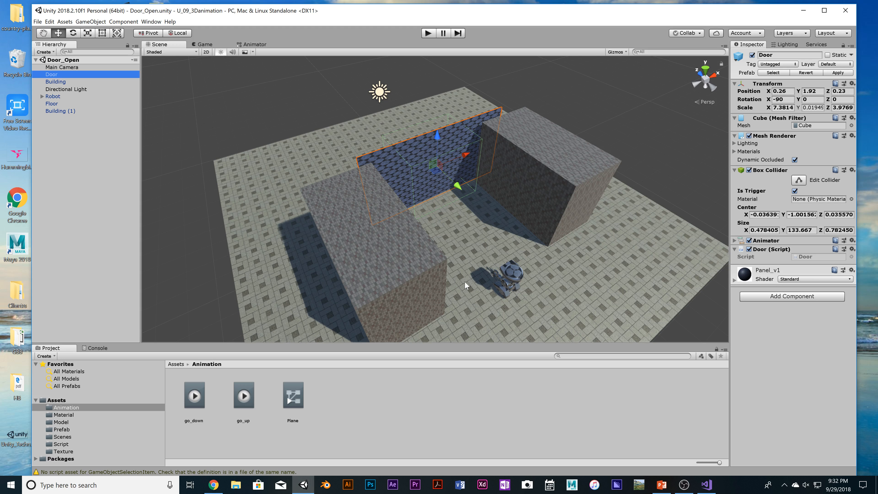
pyautogui.scroll(-2, 564, 258)
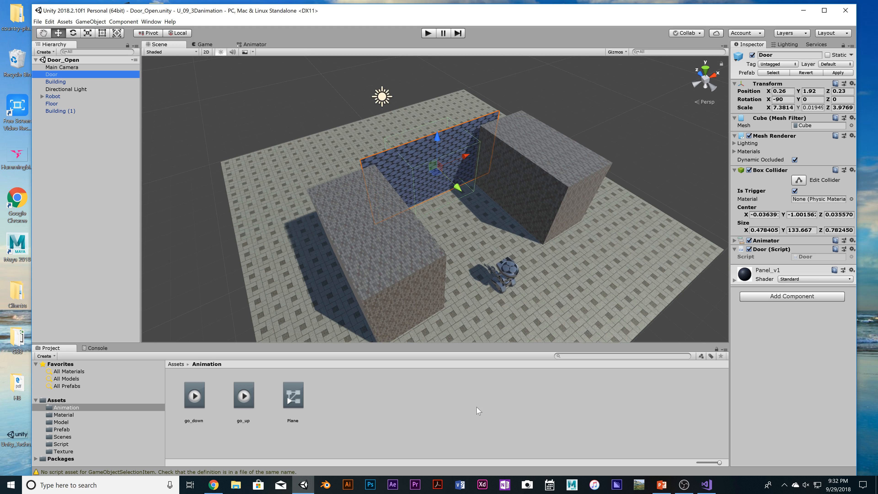
pyautogui.click(357, 236)
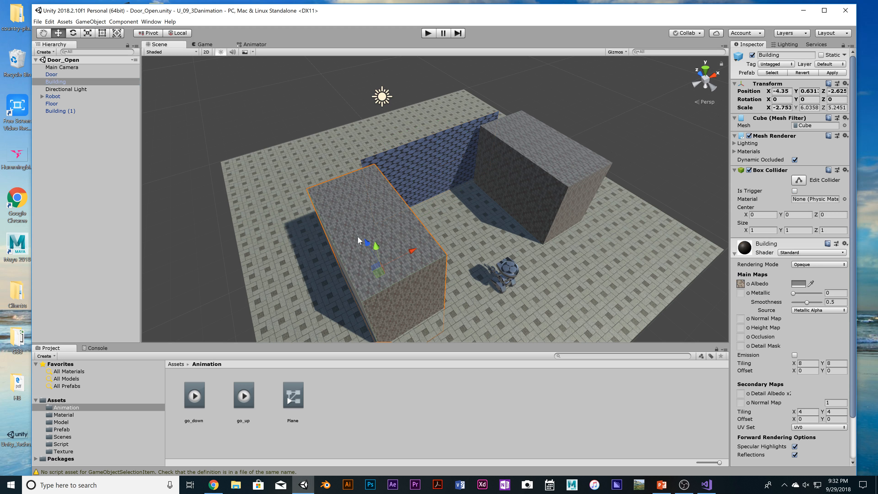
pyautogui.click(405, 161)
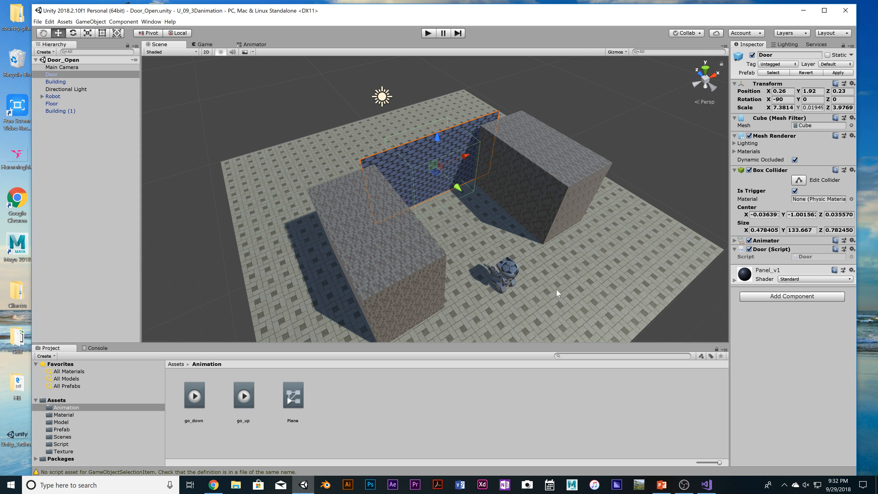
pyautogui.keyDown('alt'); pyautogui.moveTo(557, 290); pyautogui.dragTo(577, 304); pyautogui.keyUp('alt')
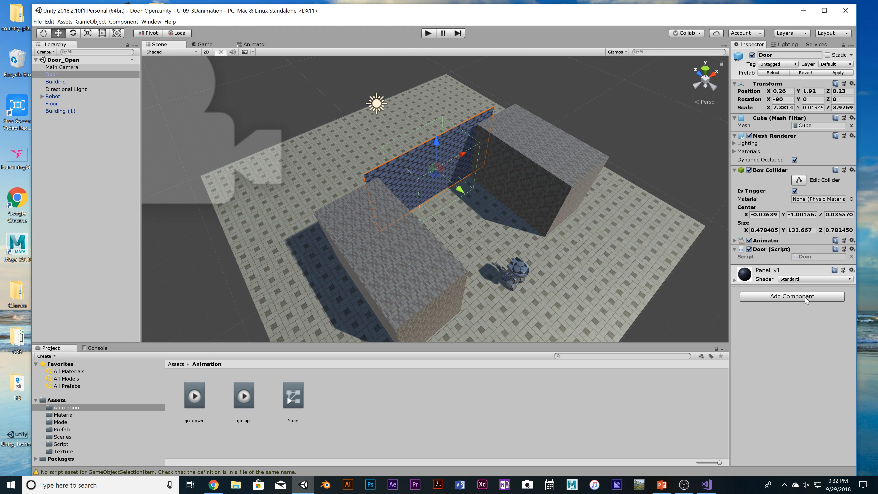
pyautogui.click(792, 296)
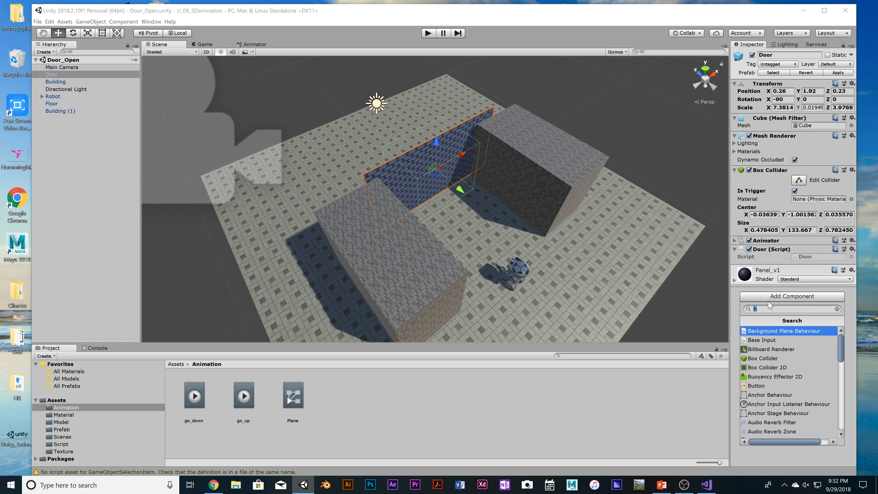
pyautogui.click(761, 309)
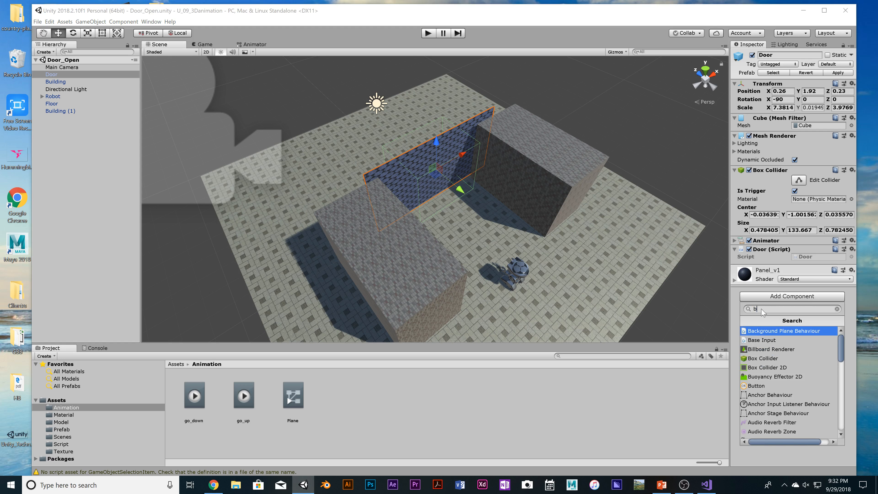
pyautogui.click(762, 176)
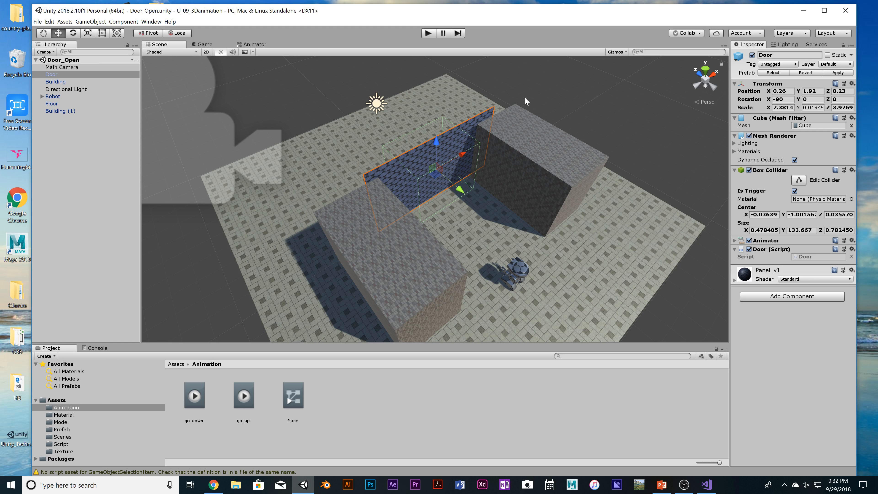
# Edit the Door's Box Collider in the scene so its trigger volume measures about 0.48 × 137.1 × 0.72 and extends to both sides of the door.
pyautogui.moveTo(496, 202)
pyautogui.keyDown('alt'); pyautogui.mouseDown()
pyautogui.moveTo(436, 203)
pyautogui.moveTo(509, 197)
pyautogui.mouseUp(); pyautogui.keyUp('alt')
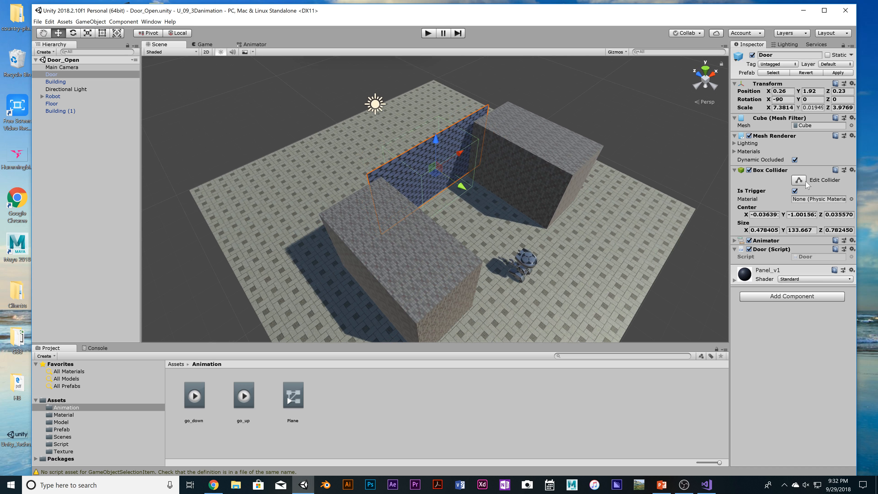
pyautogui.click(799, 180)
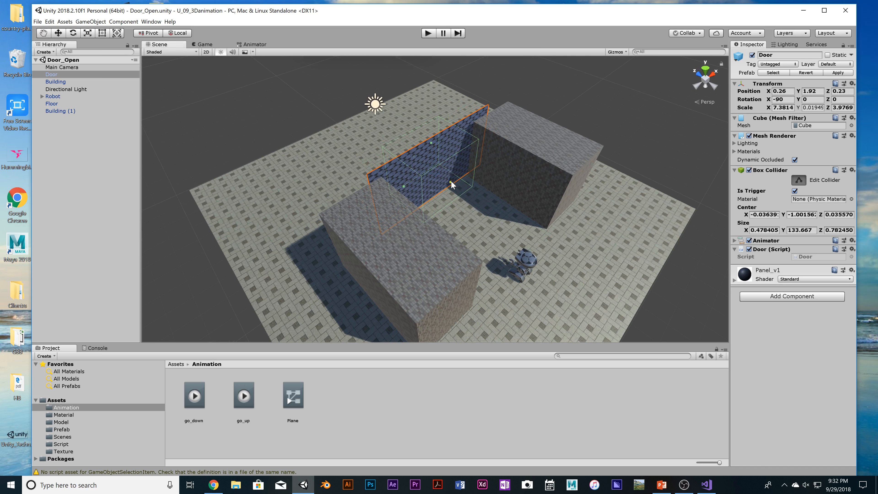
pyautogui.moveTo(451, 183); pyautogui.dragTo(475, 270)
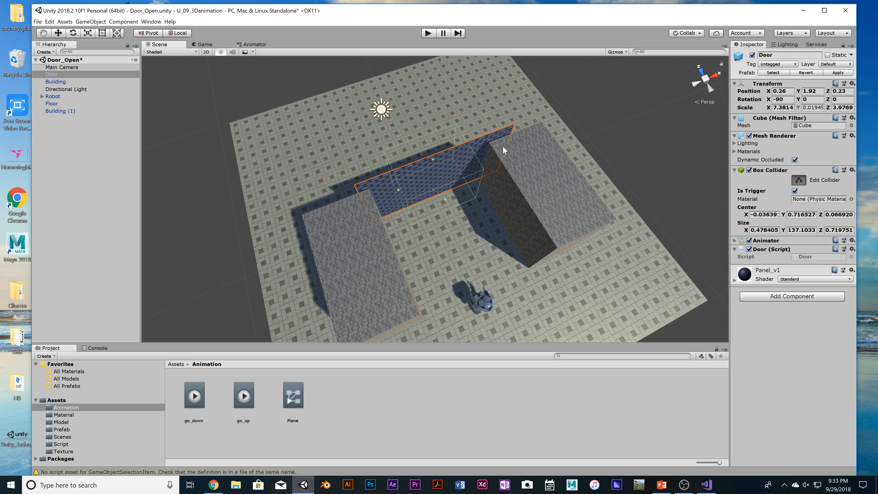
pyautogui.keyDown('alt'); pyautogui.moveTo(600, 158); pyautogui.dragTo(541, 175); pyautogui.keyUp('alt')
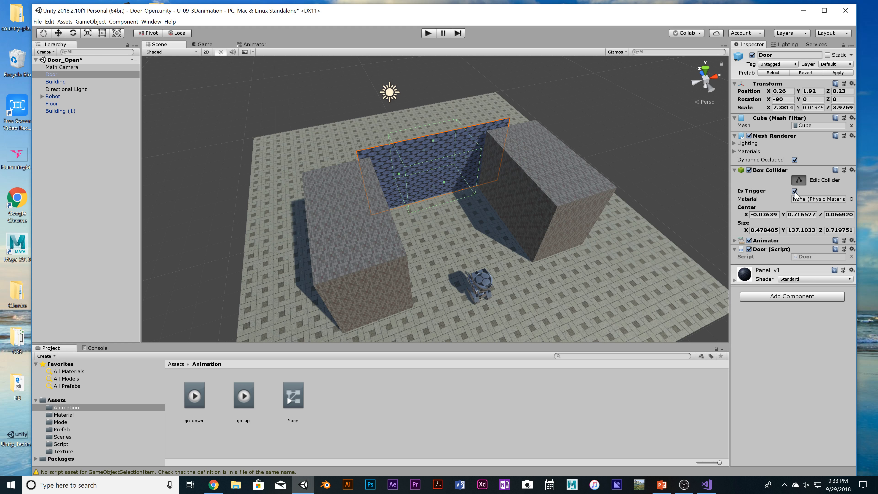
pyautogui.keyDown('alt'); pyautogui.moveTo(463, 248); pyautogui.dragTo(492, 220); pyautogui.keyUp('alt')
pyautogui.keyDown('alt'); pyautogui.moveTo(439, 161); pyautogui.dragTo(485, 209); pyautogui.keyUp('alt')
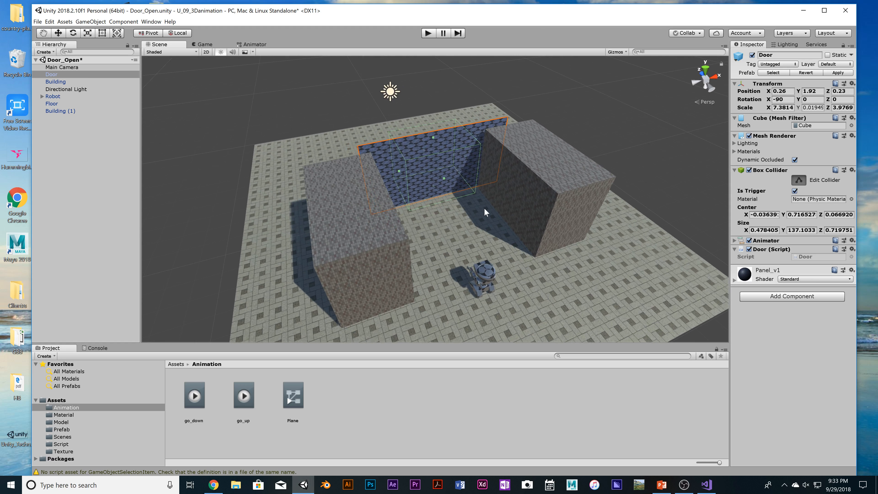
# Inspect the door's trigger volume from several angles, select the Robot, and save the scene.
pyautogui.keyDown('alt'); pyautogui.moveTo(482, 209); pyautogui.dragTo(484, 223); pyautogui.keyUp('alt')
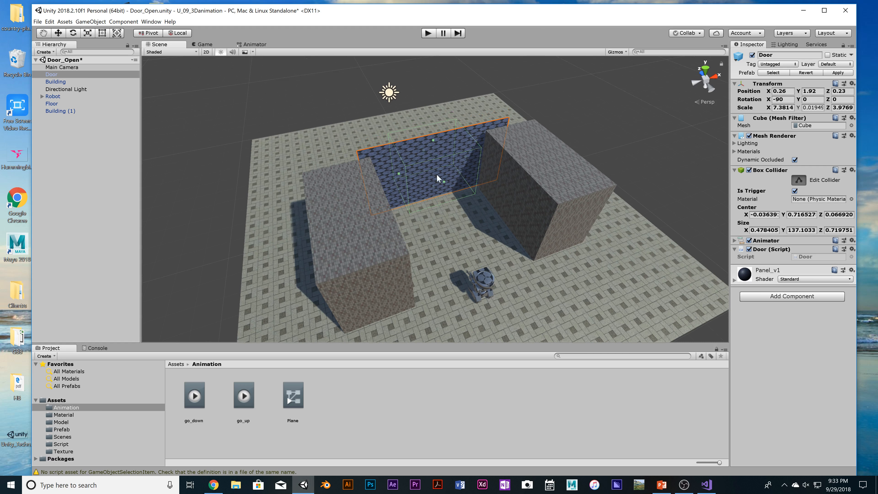
pyautogui.keyDown('alt'); pyautogui.moveTo(408, 138); pyautogui.dragTo(373, 124); pyautogui.keyUp('alt')
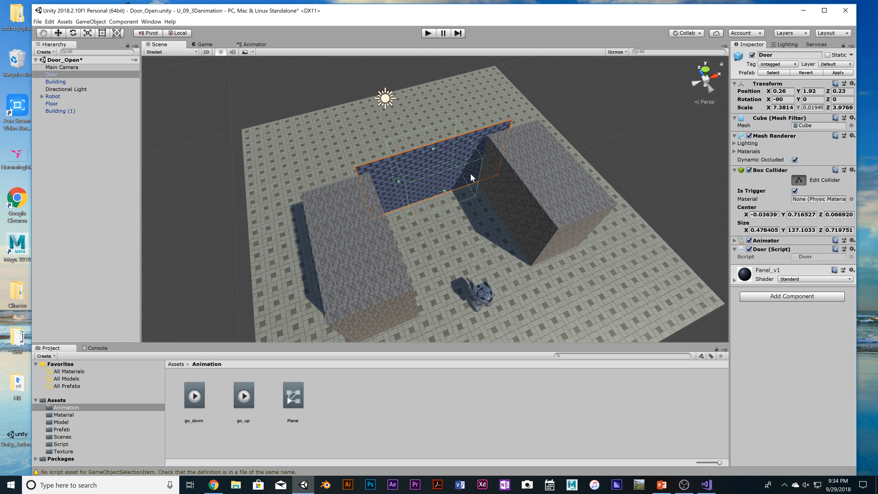
pyautogui.moveTo(487, 209)
pyautogui.keyDown('alt'); pyautogui.mouseDown()
pyautogui.moveTo(556, 210)
pyautogui.moveTo(463, 204)
pyautogui.moveTo(506, 227)
pyautogui.moveTo(454, 190)
pyautogui.moveTo(491, 195)
pyautogui.mouseUp(); pyautogui.keyUp('alt')
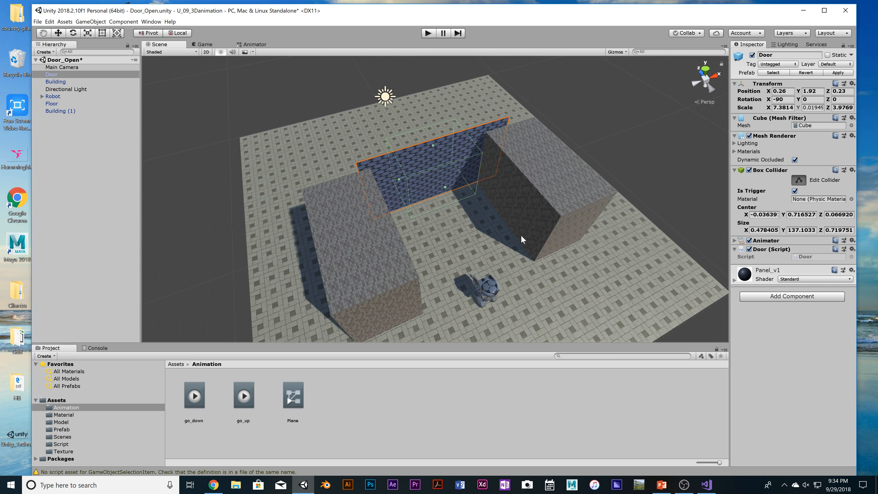
pyautogui.click(484, 282)
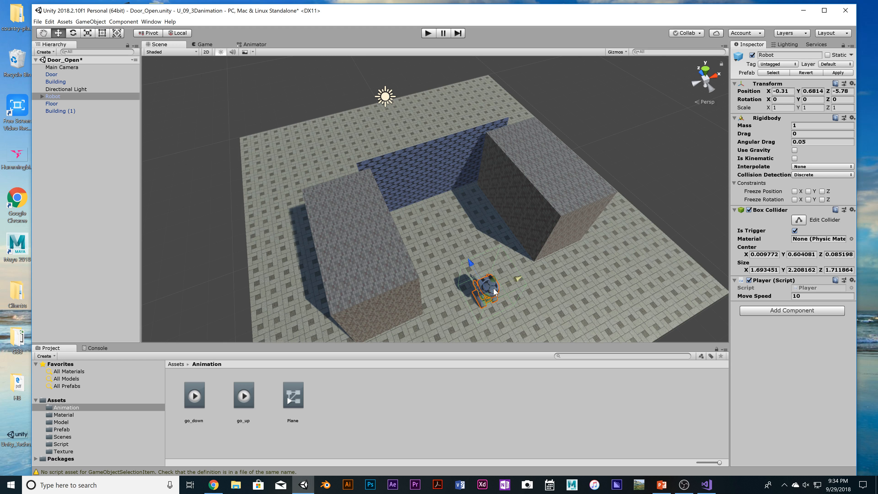
pyautogui.hotkey('ctrl', 's')
# Open the Animation window for the Door and place it so the door stays in view.
pyautogui.click(63, 75)
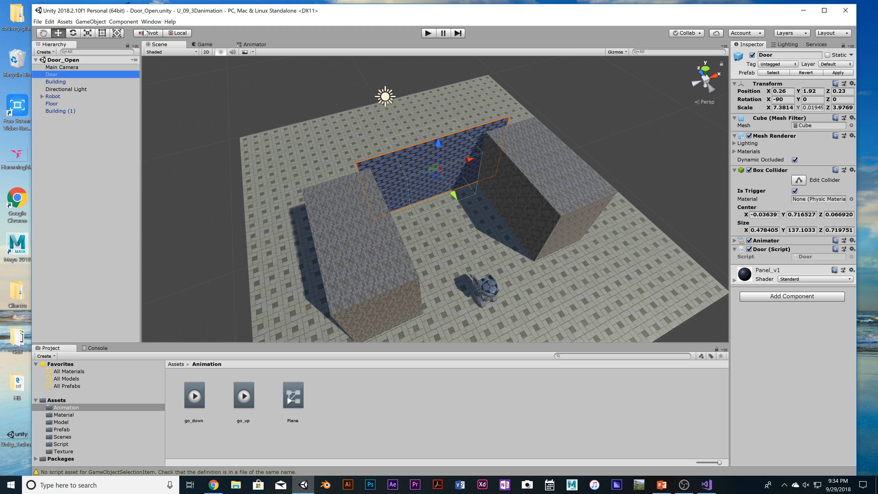
pyautogui.click(151, 22)
pyautogui.moveTo(208, 109)
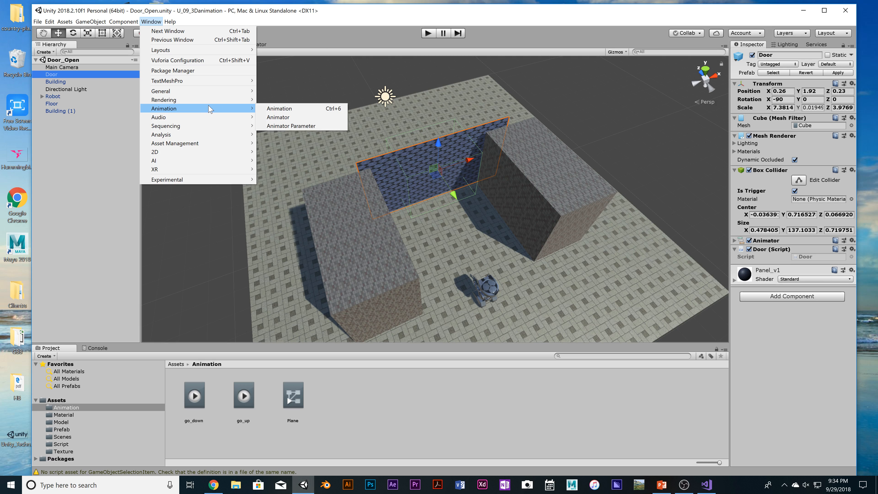
pyautogui.click(277, 109)
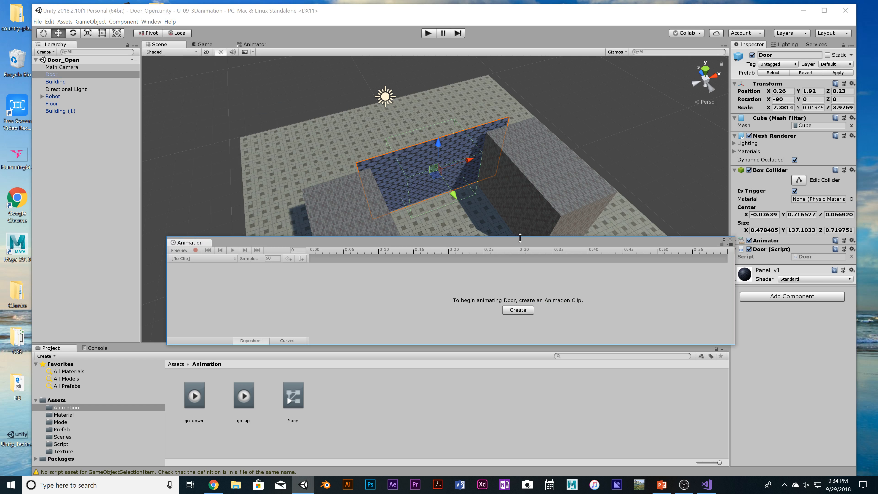
pyautogui.moveTo(520, 238); pyautogui.dragTo(519, 261)
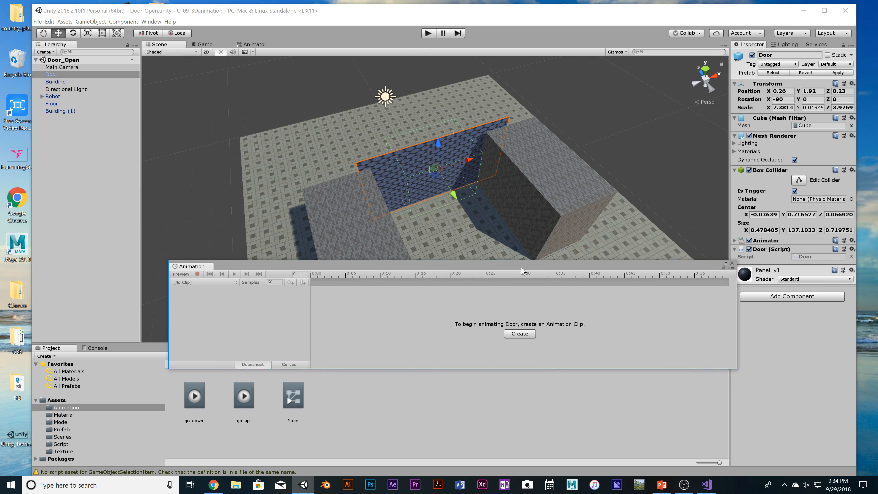
# Create an animation clip for the Door named open in the project's Animation folder.
pyautogui.click(516, 333)
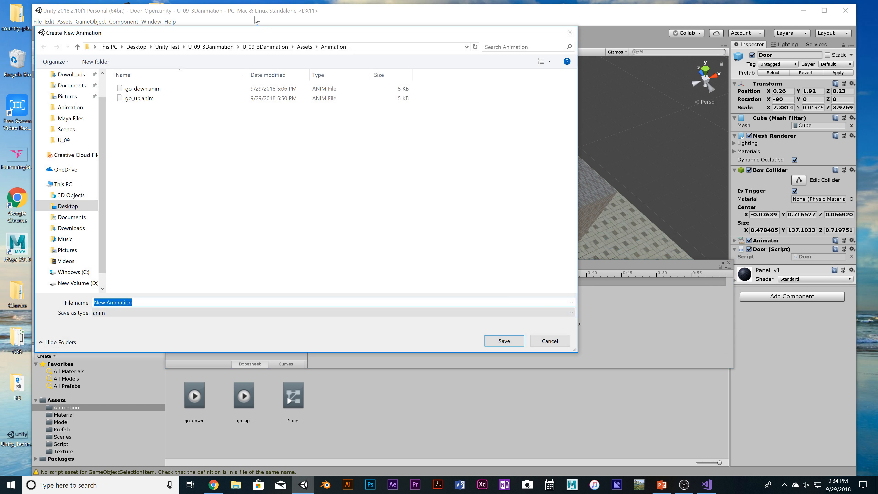
pyautogui.moveTo(273, 35); pyautogui.dragTo(274, 167)
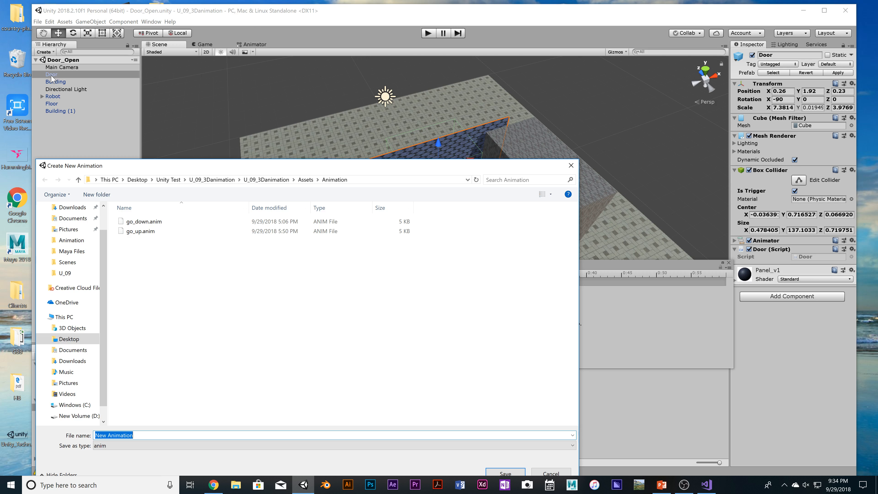
pyautogui.press('BackSpace')
pyautogui.write('open')
pyautogui.moveTo(412, 172); pyautogui.dragTo(484, 97)
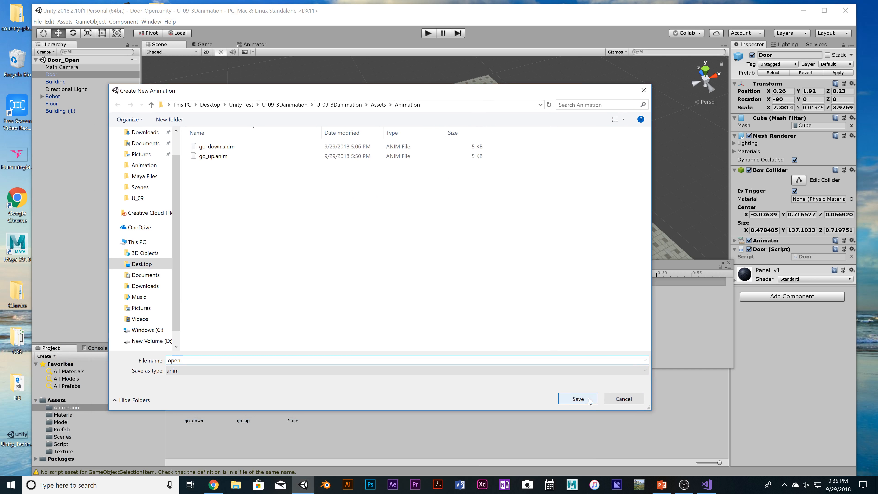
pyautogui.click(578, 399)
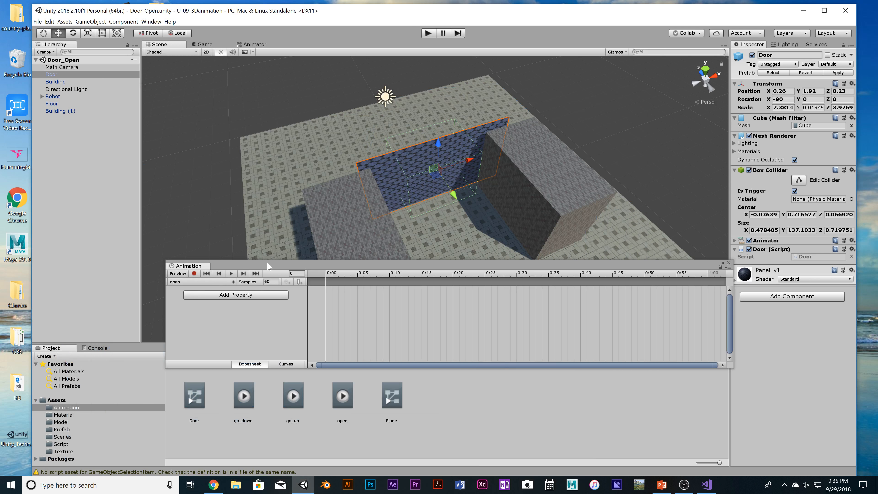
# Start recording on the open clip and set its sample rate to 30.
pyautogui.moveTo(268, 267); pyautogui.dragTo(233, 275)
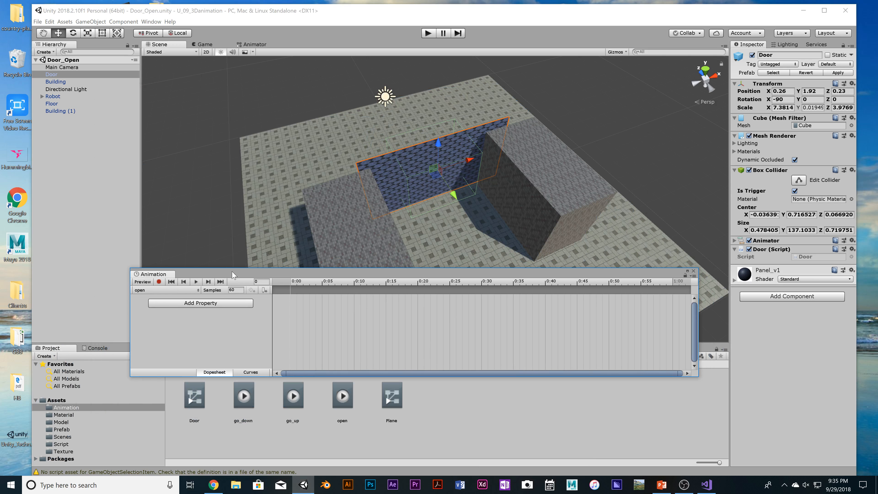
pyautogui.click(159, 282)
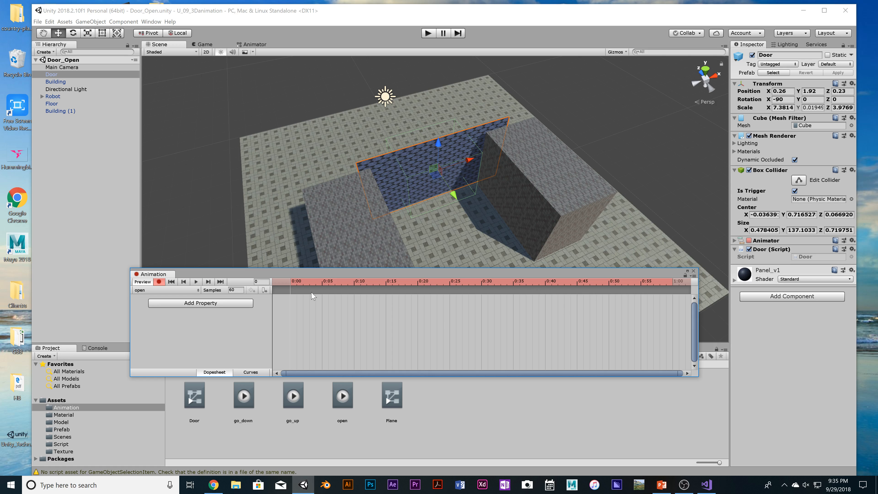
pyautogui.click(234, 290)
pyautogui.write('30')
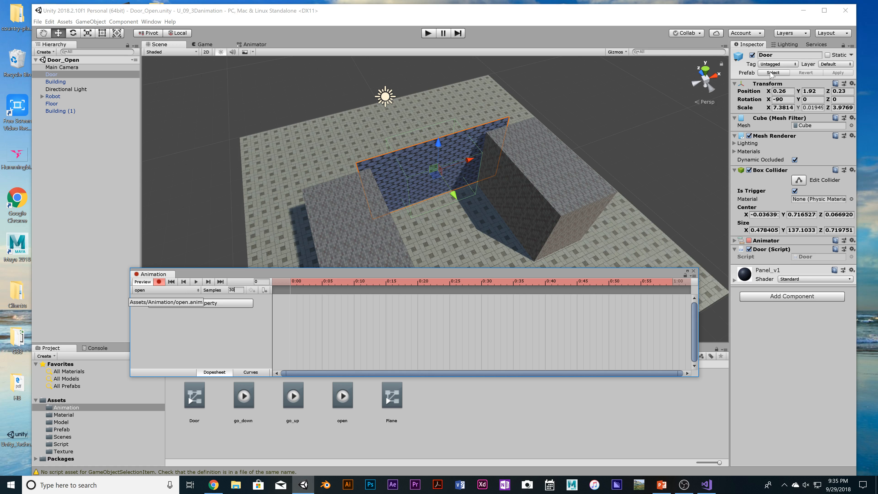
# Record a Door position keyframe at frame 0 of the open clip with X set to 0.26.
pyautogui.click(783, 92)
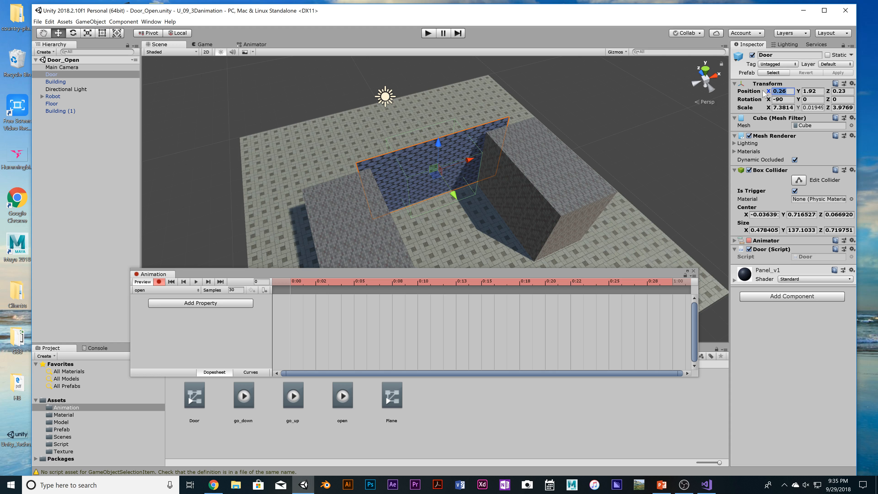
pyautogui.moveTo(770, 92); pyautogui.dragTo(771, 91)
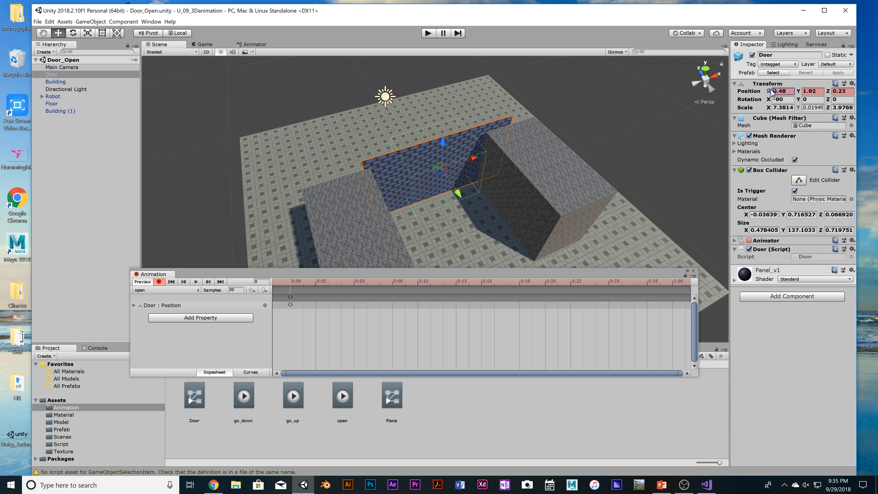
pyautogui.click(291, 297)
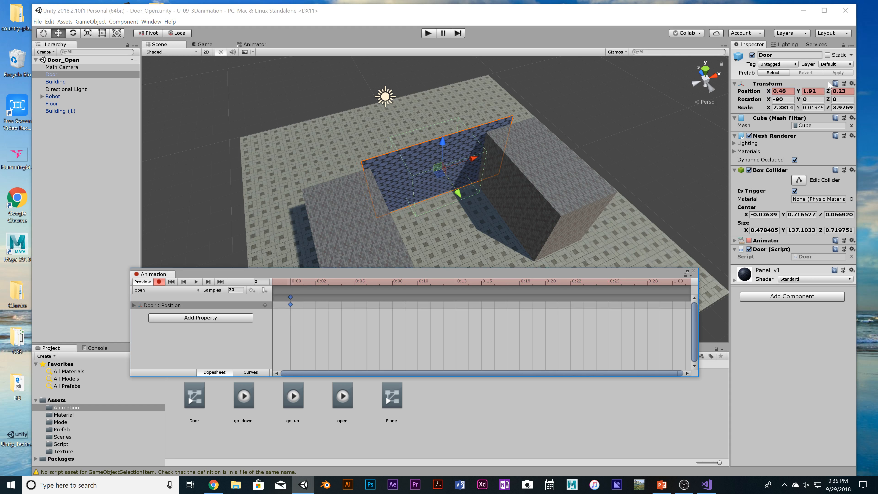
pyautogui.click(782, 91)
pyautogui.write('0')
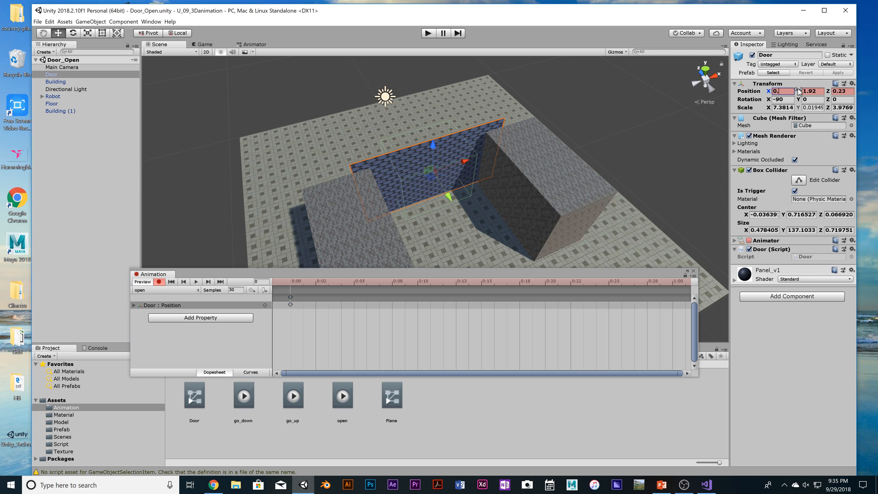
pyautogui.write('.26')
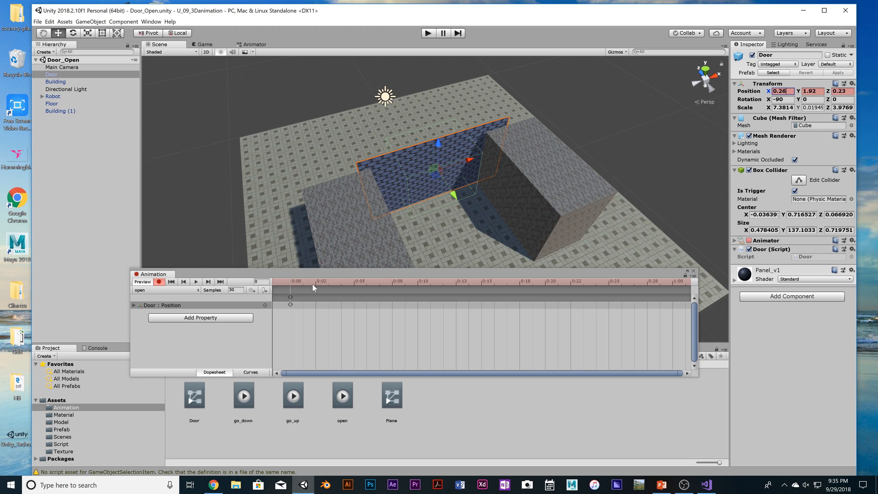
# Add a Door position keyframe at 1:00 of the open clip with X set to -6.66, and preview the motion.
pyautogui.click(673, 281)
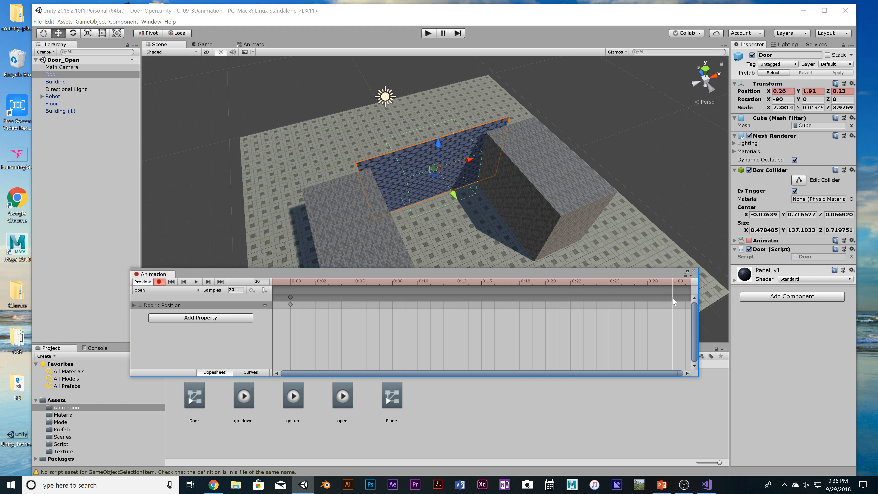
pyautogui.doubleClick(673, 303)
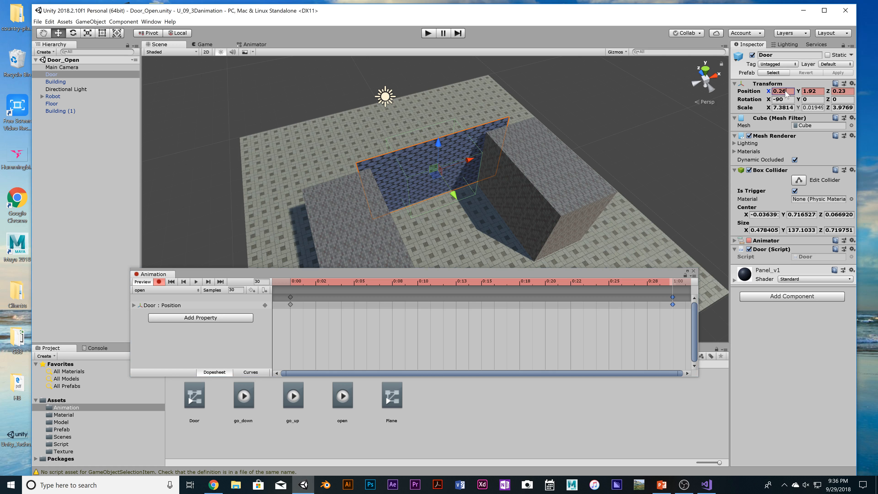
pyautogui.click(782, 91)
pyautogui.write('-6')
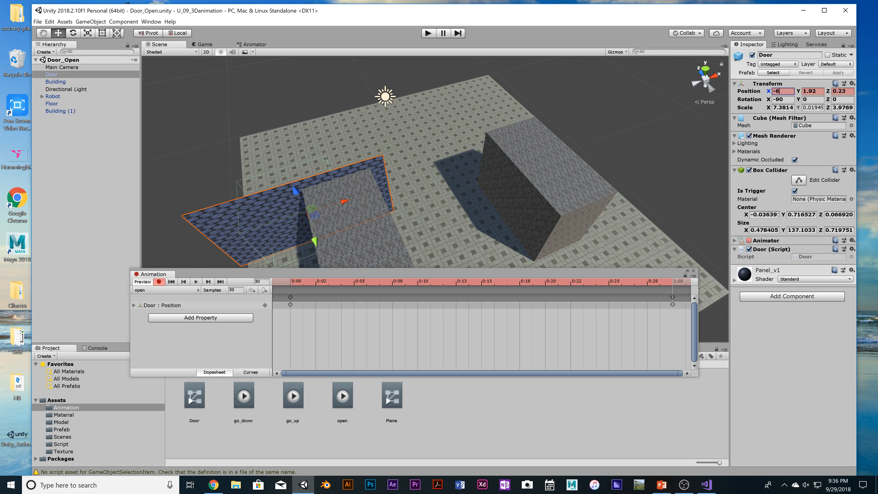
pyautogui.write('.66')
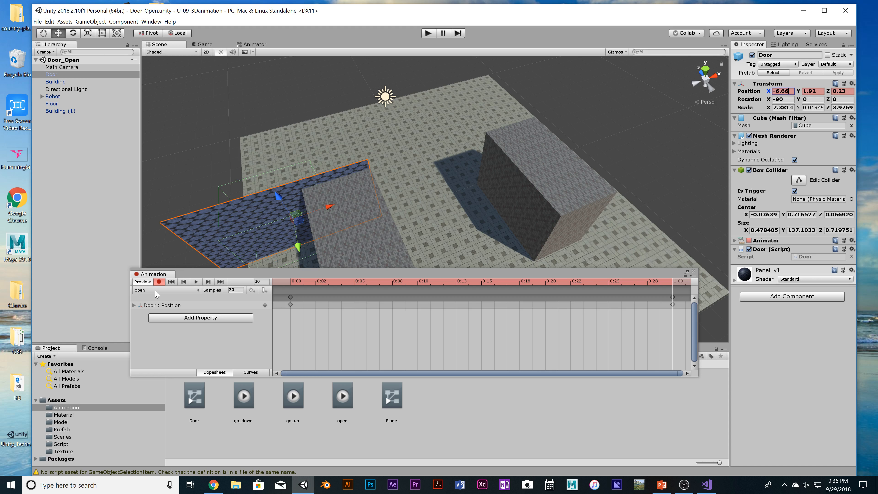
pyautogui.click(196, 281)
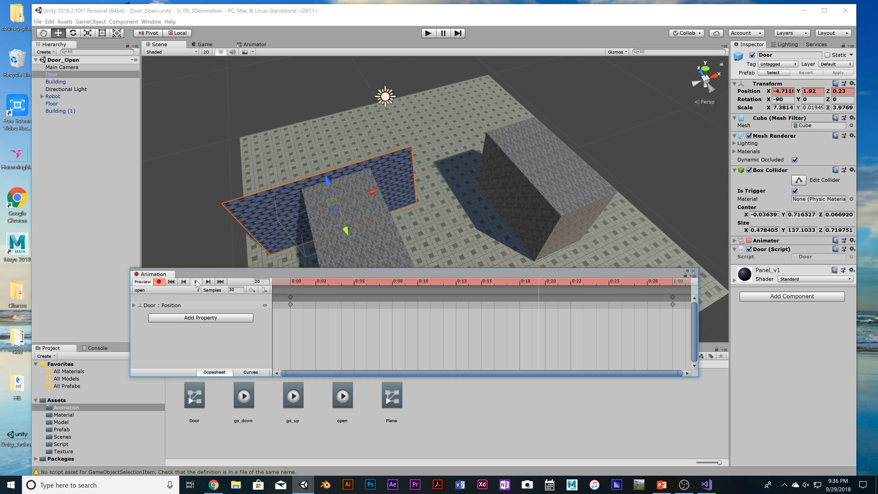
pyautogui.click(197, 282)
# Create a second animation clip for the Door named close in the Animation folder.
pyautogui.click(186, 290)
pyautogui.click(178, 309)
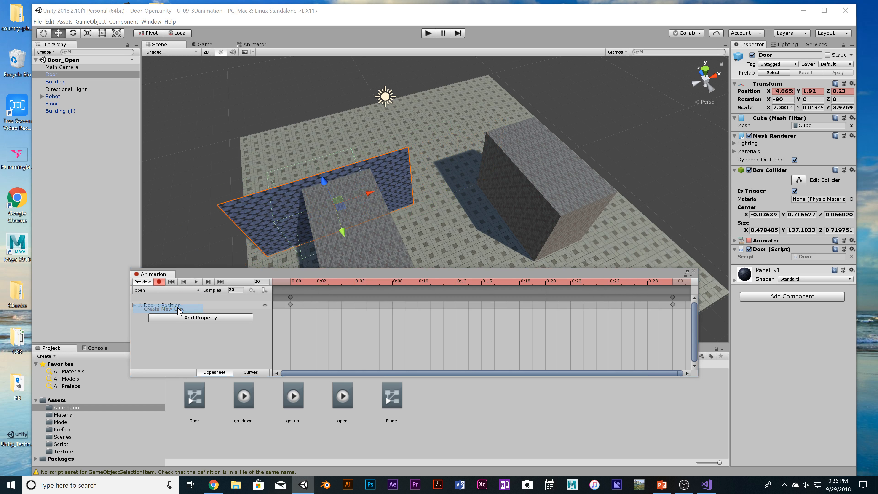
pyautogui.press('BackSpace')
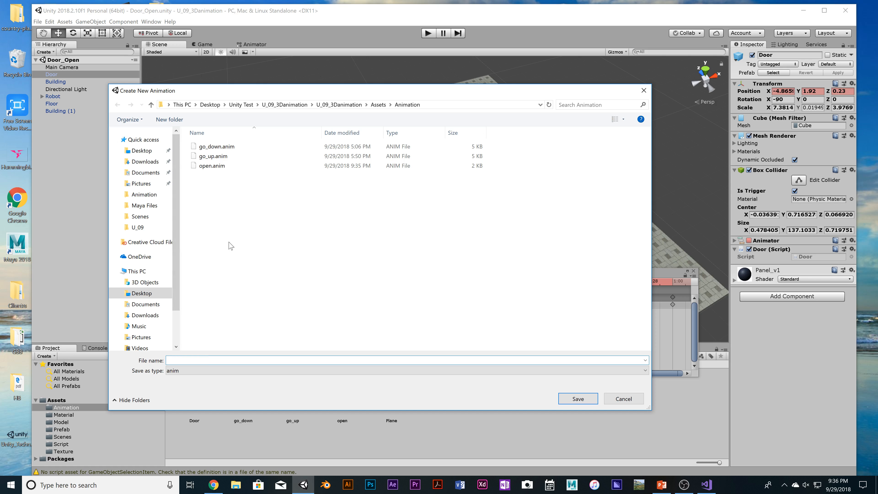
pyautogui.write('close')
pyautogui.press('Return')
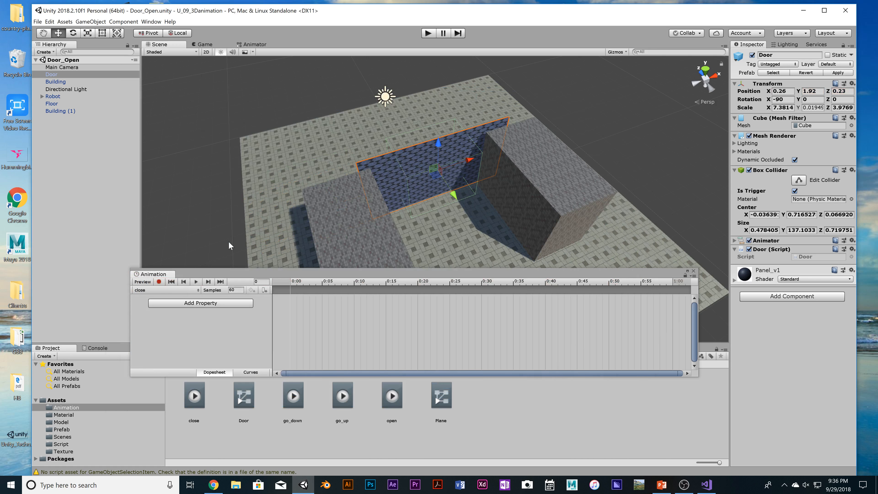
# Start recording on the close clip and key the Door's position at frame 0 with X set to -6.66.
pyautogui.click(158, 282)
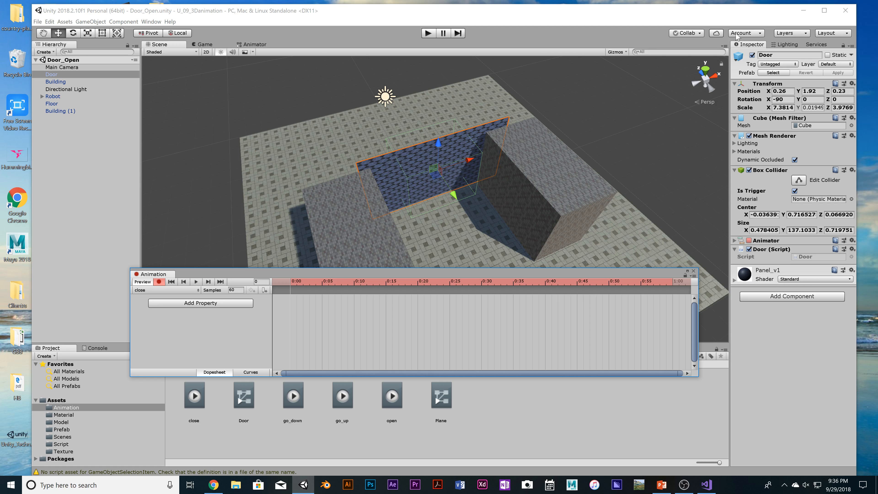
pyautogui.moveTo(768, 92); pyautogui.dragTo(768, 92)
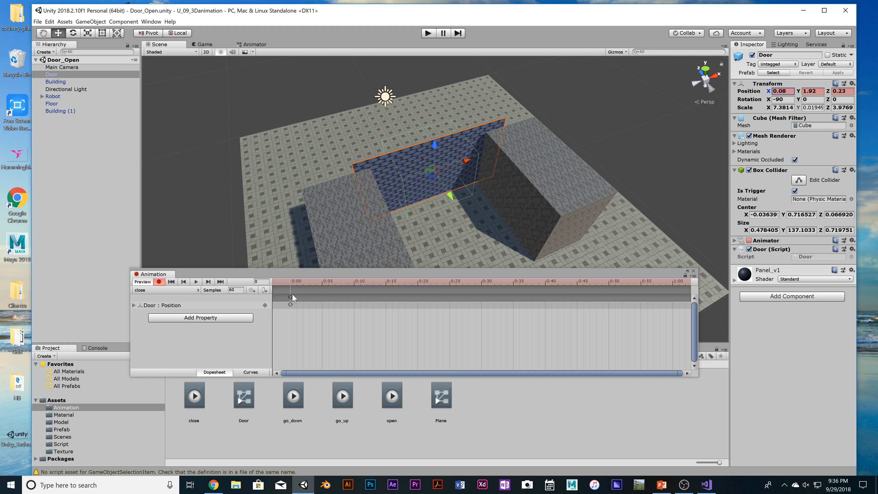
pyautogui.click(767, 91)
pyautogui.write('-6')
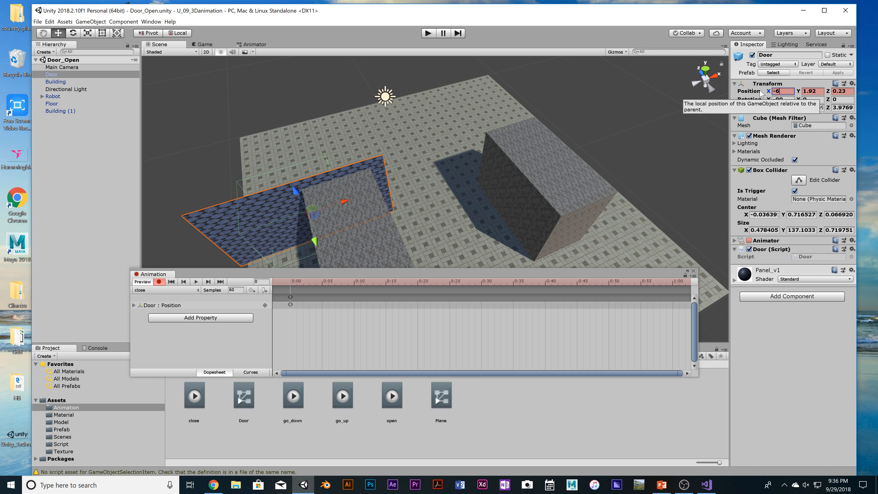
pyautogui.write('.66')
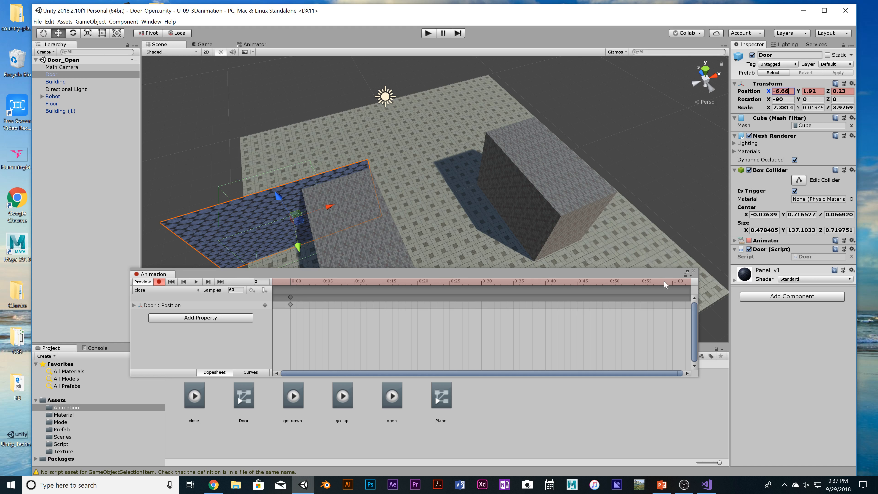
# Record a Door position keyframe at 1:00 of the close clip with X set to 0.26.
pyautogui.click(672, 281)
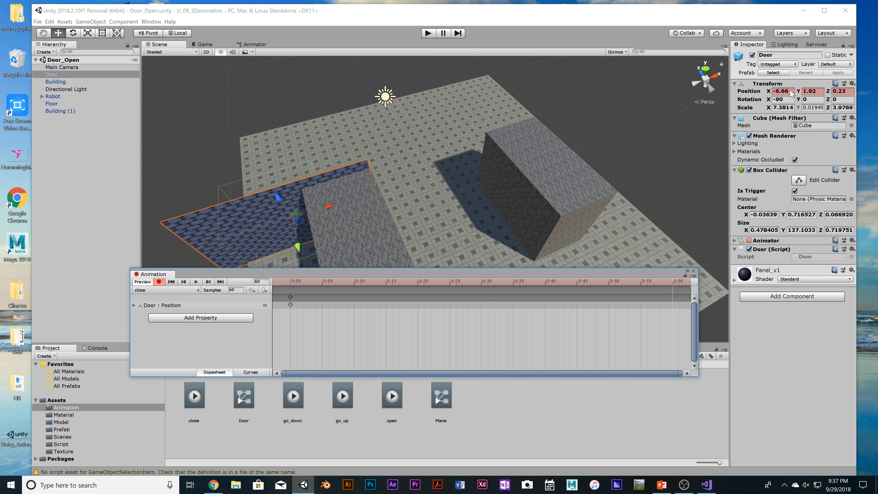
pyautogui.click(782, 91)
pyautogui.press('BackSpace')
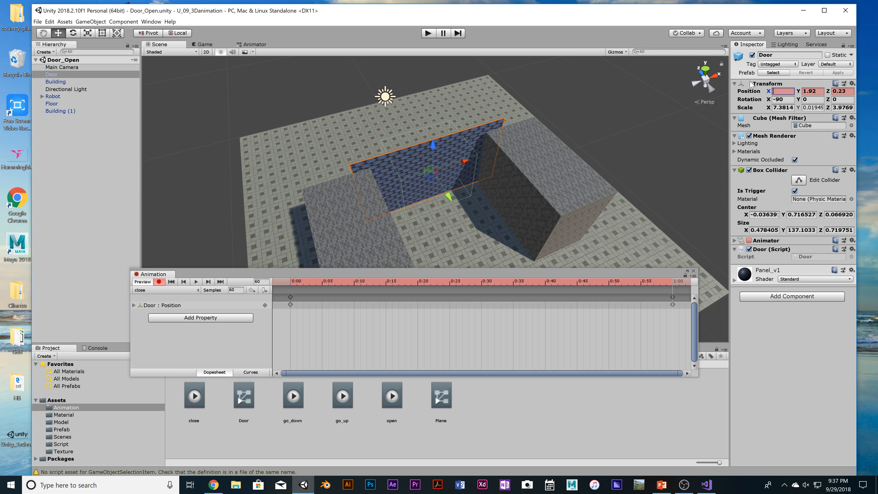
pyautogui.write('0.26')
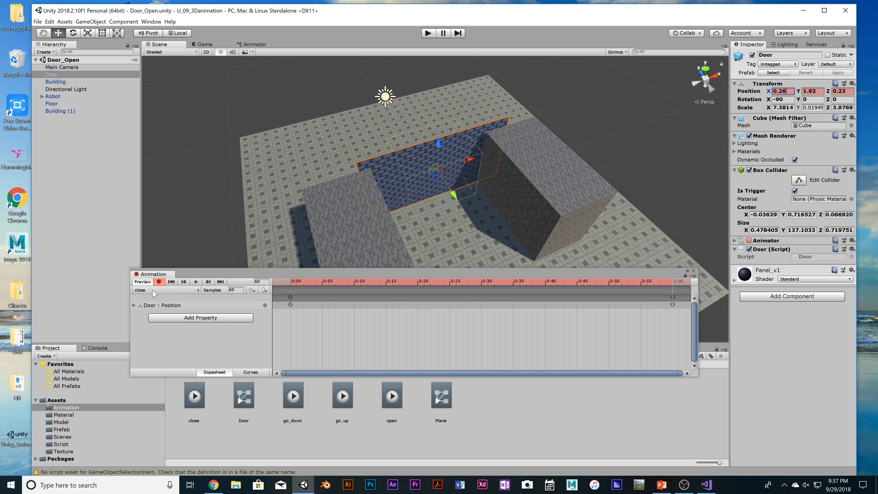
# Try a sample rate of 30 on the close clip, and set it back to 60.
pyautogui.moveTo(236, 290); pyautogui.dragTo(213, 290)
pyautogui.write('30')
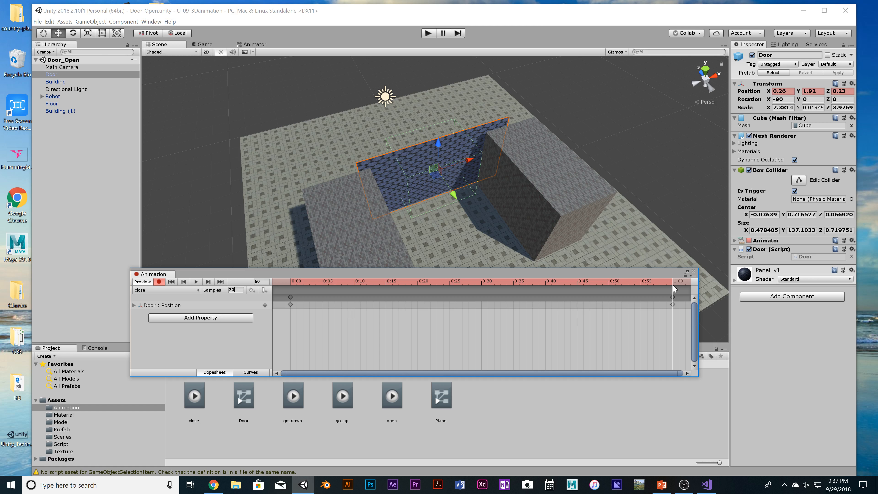
pyautogui.moveTo(672, 284); pyautogui.dragTo(278, 284)
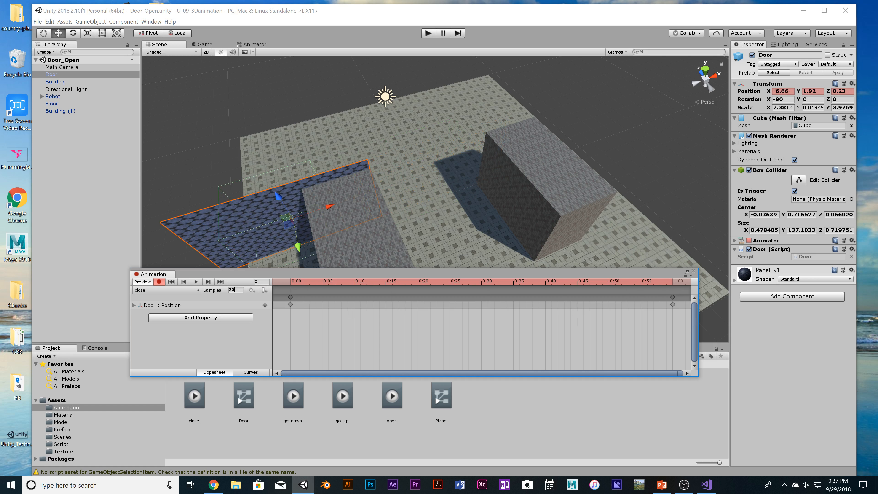
pyautogui.press('Return')
pyautogui.click(237, 292)
pyautogui.press('Return')
pyautogui.write('60')
# Play back the close and open clips to compare the door's motion, and close the Animation window.
pyautogui.click(196, 282)
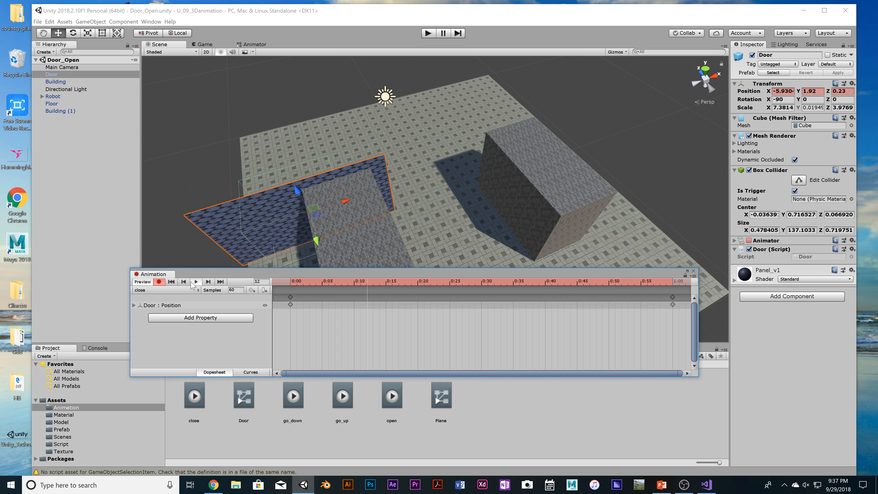
pyautogui.click(154, 291)
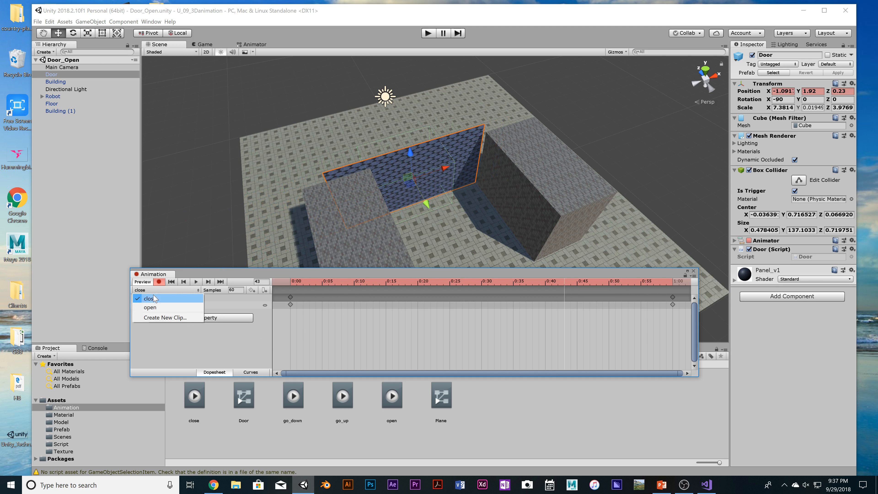
pyautogui.click(150, 307)
pyautogui.click(196, 282)
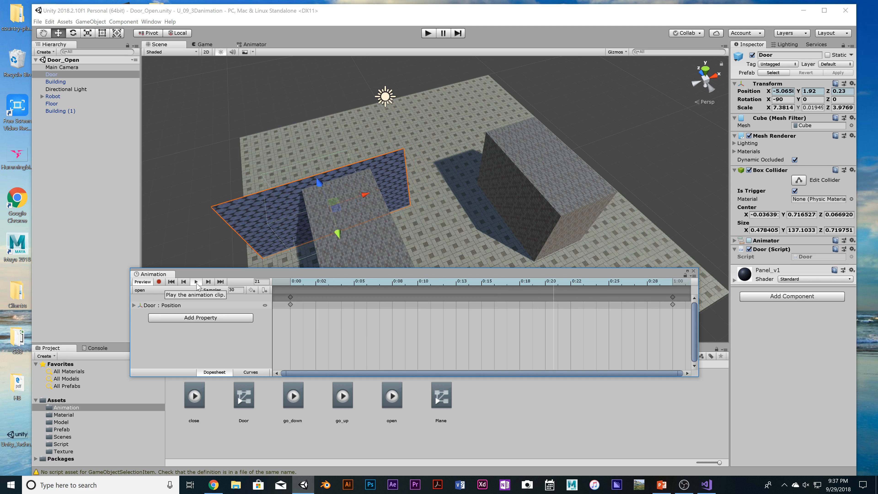
pyautogui.click(196, 281)
pyautogui.click(142, 290)
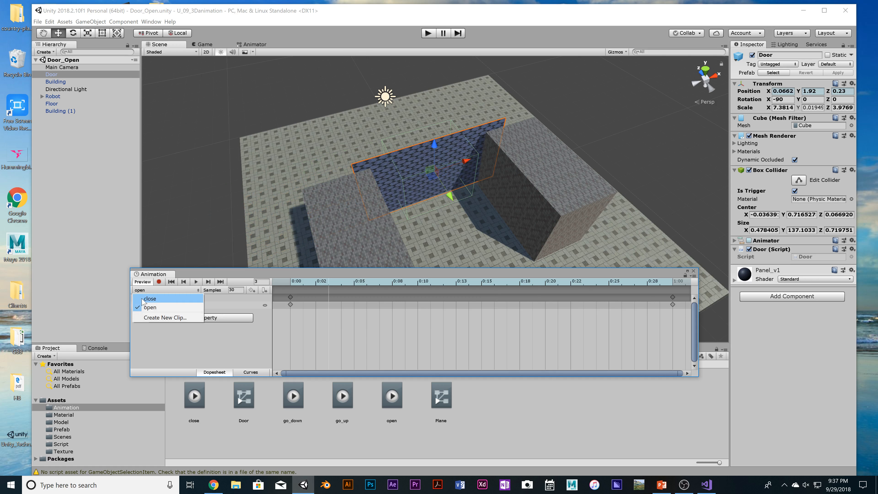
pyautogui.click(148, 299)
pyautogui.click(196, 281)
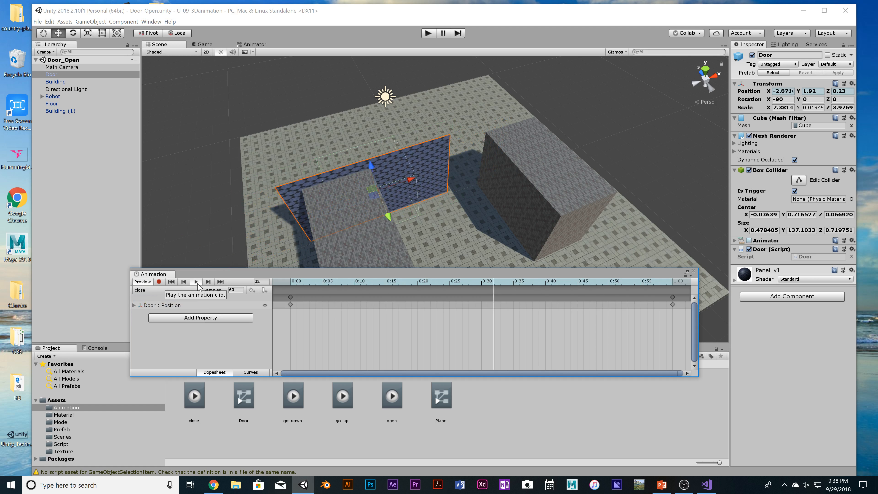
pyautogui.click(694, 272)
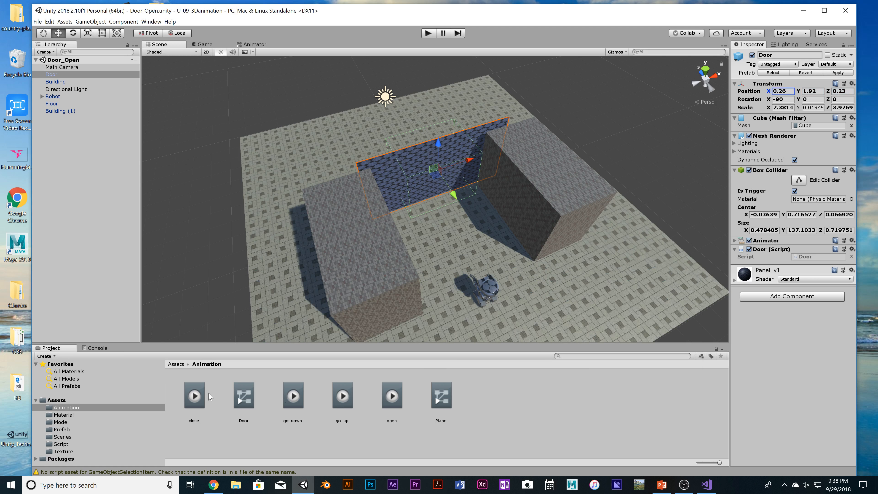
# Inspect the Door object and its close and open clips, and open the Door controller's state graph.
pyautogui.click(248, 396)
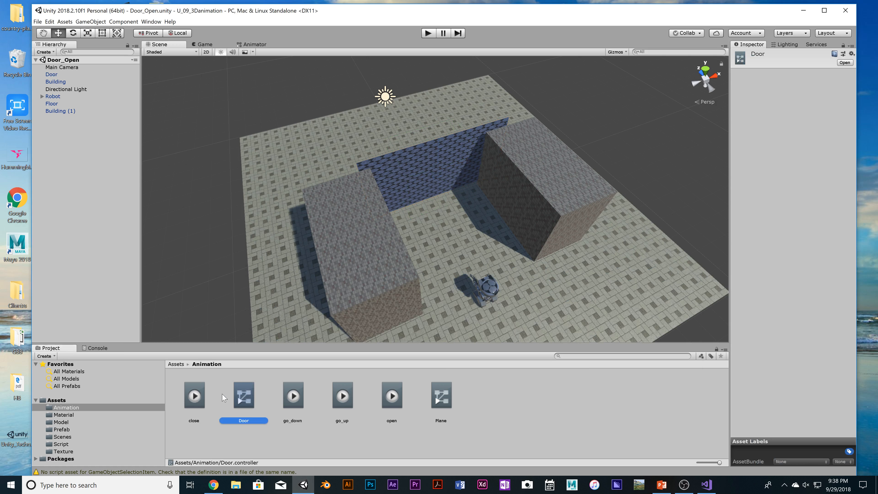
pyautogui.click(52, 75)
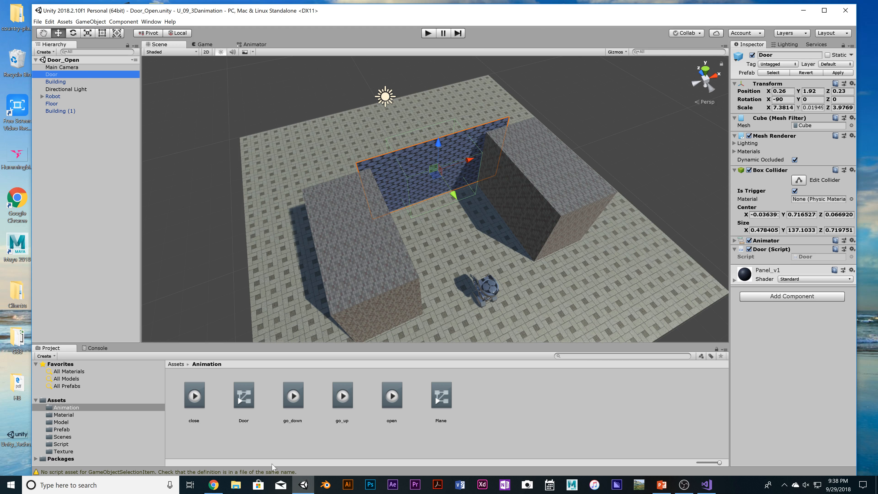
pyautogui.click(200, 392)
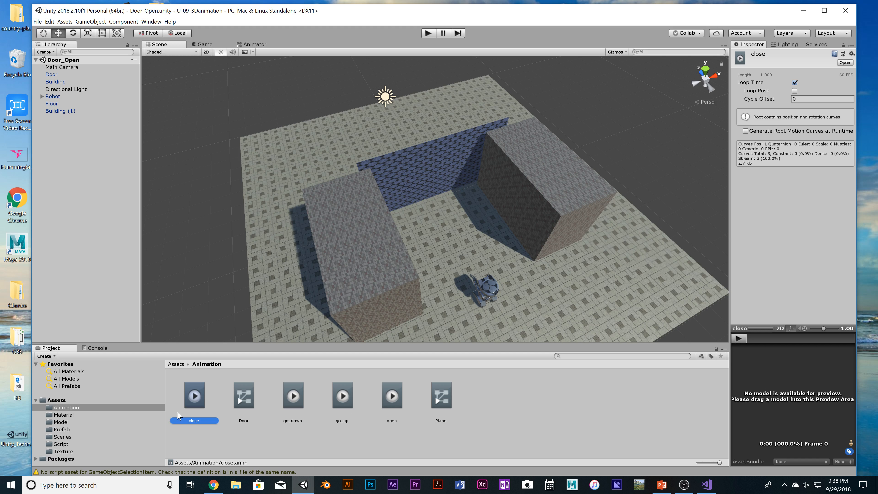
pyautogui.click(396, 408)
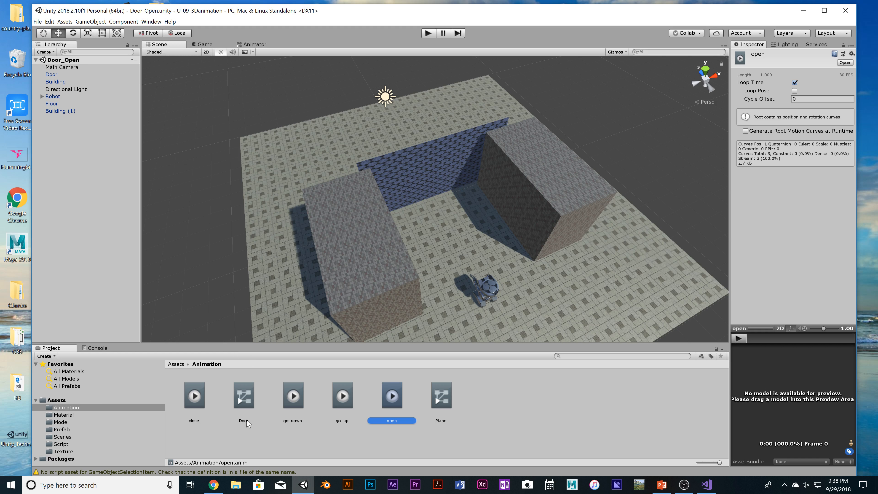
pyautogui.doubleClick(245, 391)
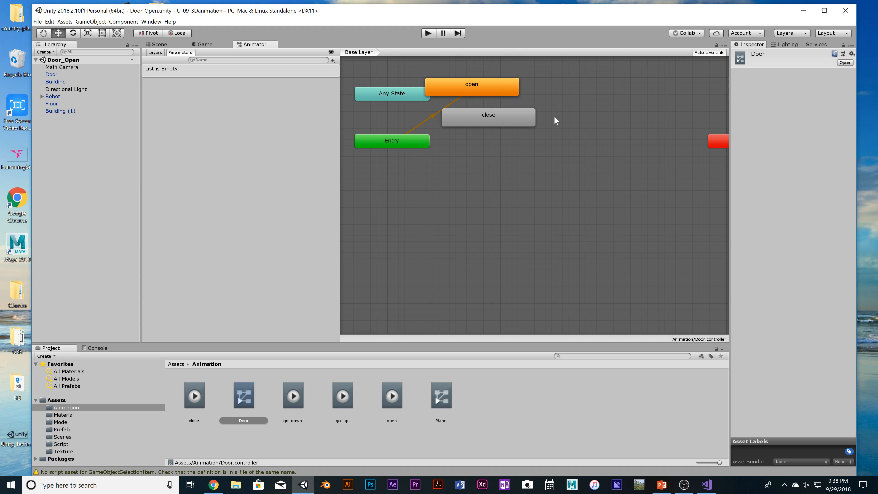
# Spread the open and close states apart in the Door controller's Base Layer, clear of Any State.
pyautogui.moveTo(501, 119); pyautogui.dragTo(521, 212)
pyautogui.moveTo(494, 86); pyautogui.dragTo(546, 132)
pyautogui.moveTo(525, 209); pyautogui.dragTo(553, 193)
pyautogui.moveTo(531, 130); pyautogui.dragTo(535, 107)
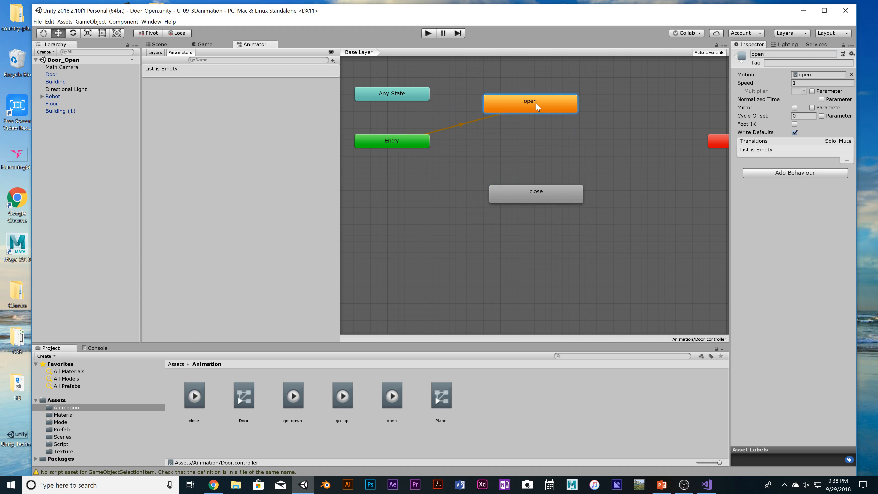
# Delete the open and close states from the Door controller's Base Layer.
pyautogui.rightClick(561, 105)
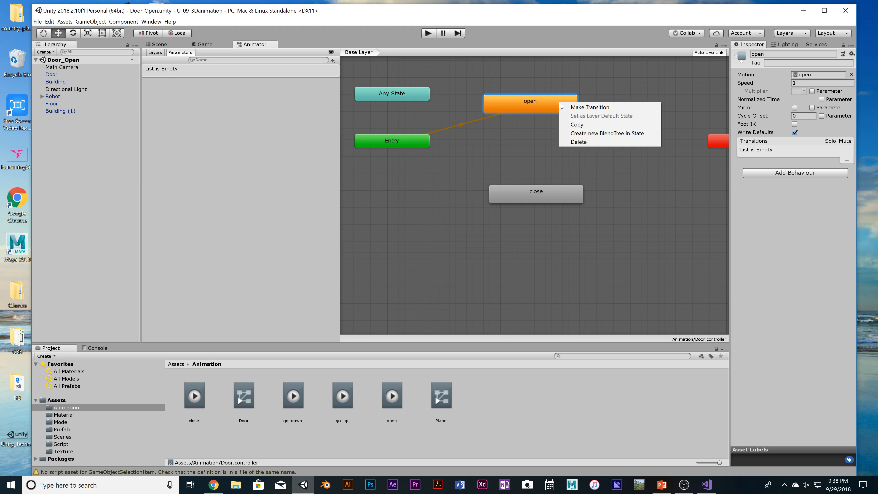
pyautogui.click(582, 143)
pyautogui.click(528, 197)
pyautogui.rightClick(529, 195)
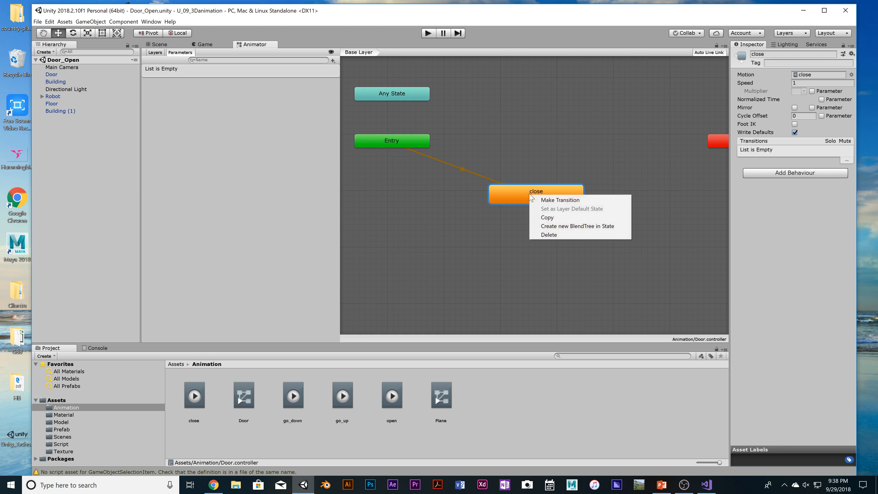
pyautogui.click(549, 235)
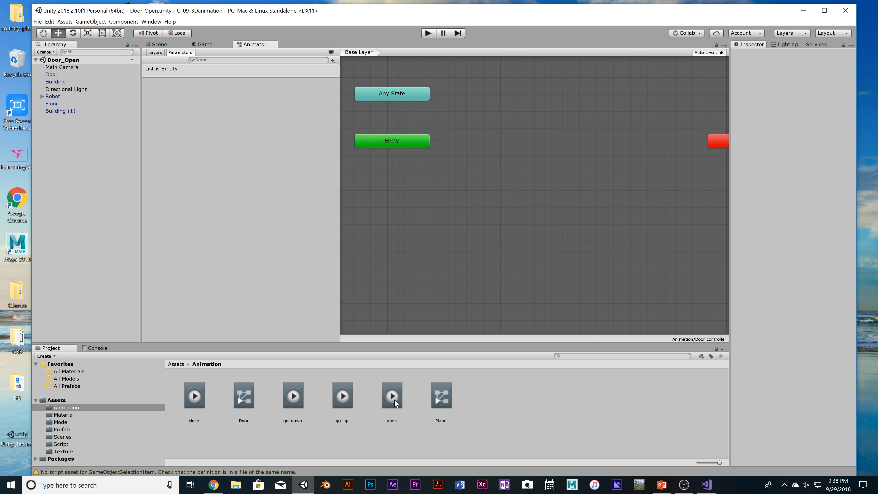
# Create an empty default state in the Door controller's Base Layer and name it Rest.
pyautogui.rightClick(498, 99)
pyautogui.moveTo(506, 104)
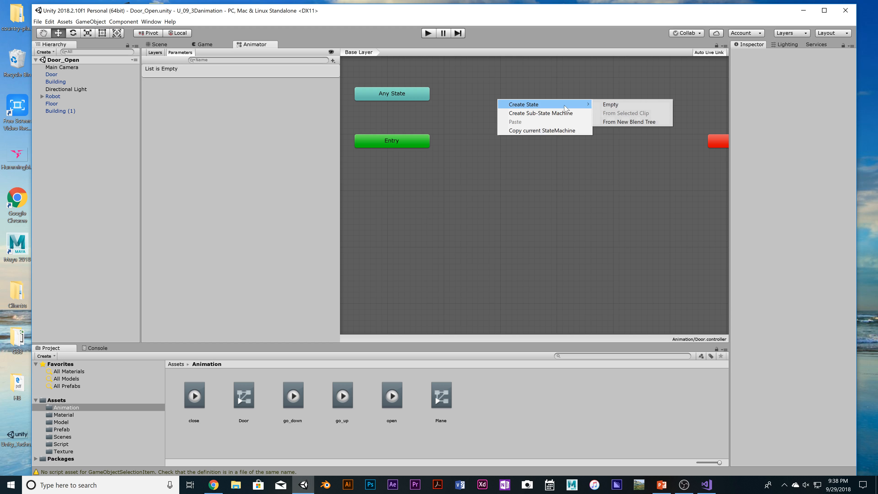
pyautogui.click(597, 106)
pyautogui.click(551, 107)
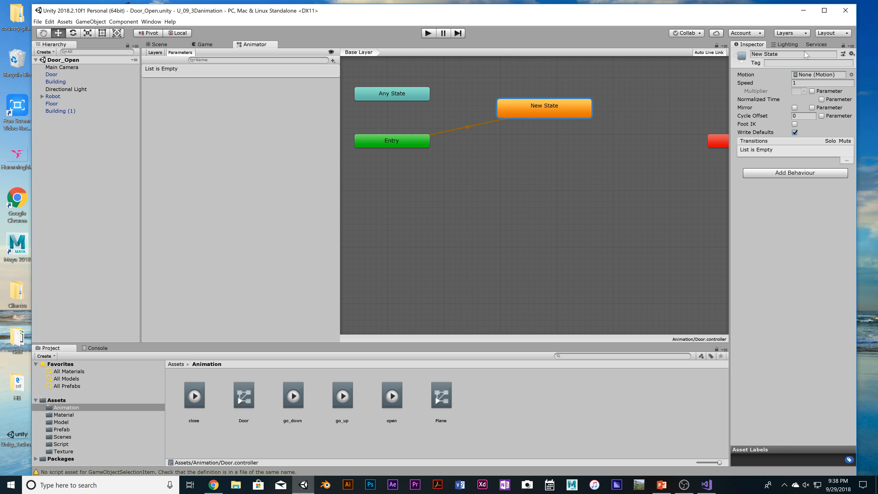
pyautogui.moveTo(791, 54); pyautogui.dragTo(669, 50)
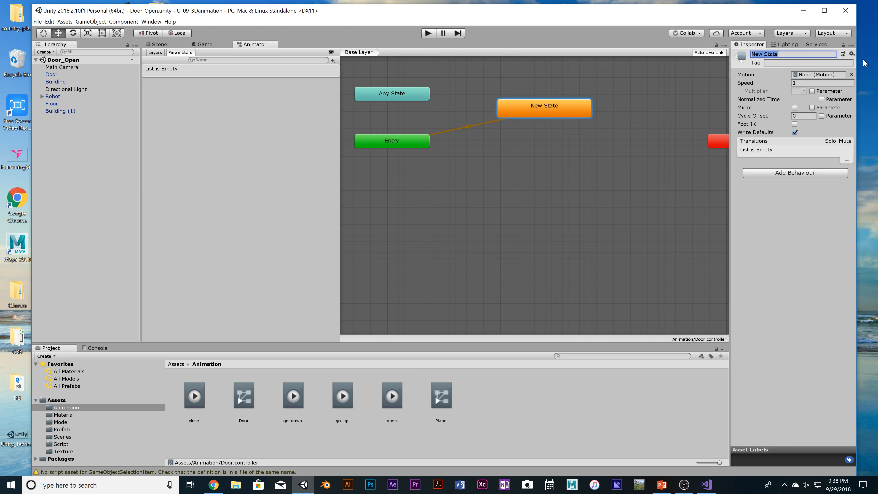
pyautogui.press('BackSpace')
pyautogui.press('Return')
pyautogui.click(585, 176)
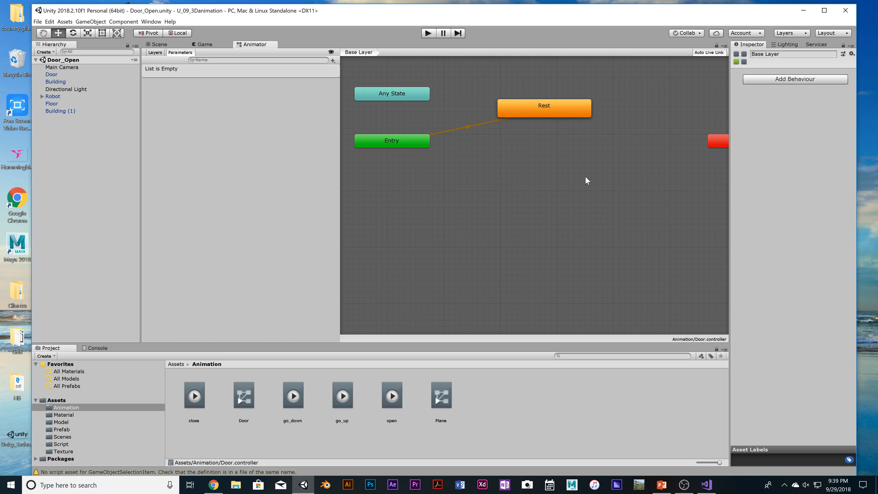
# Create a second empty state in the Base Layer and place it below and slightly right of Rest.
pyautogui.rightClick(593, 164)
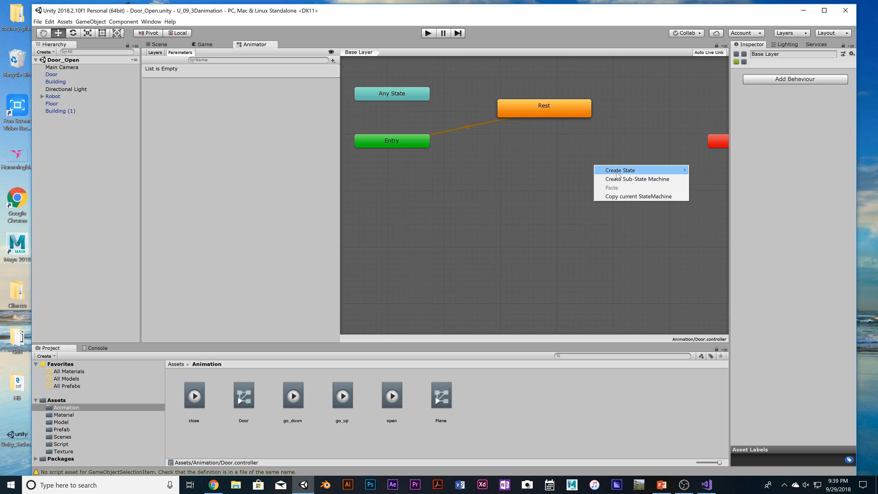
pyautogui.moveTo(617, 173)
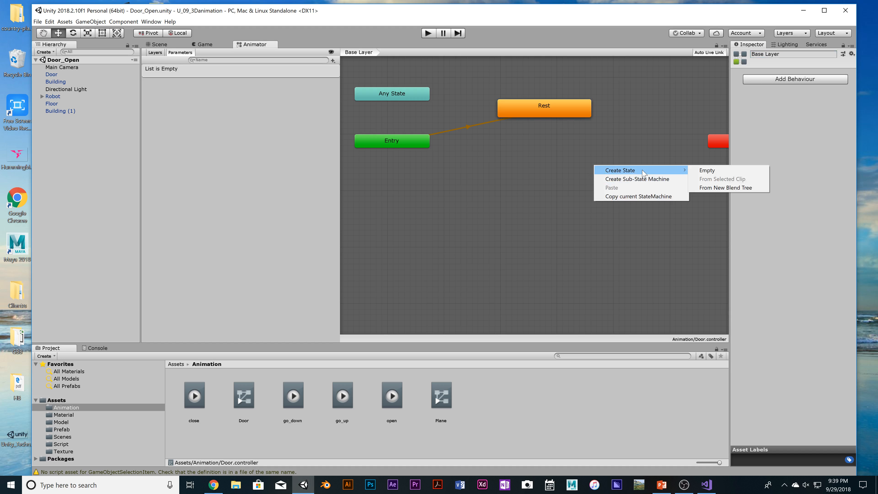
pyautogui.click(718, 170)
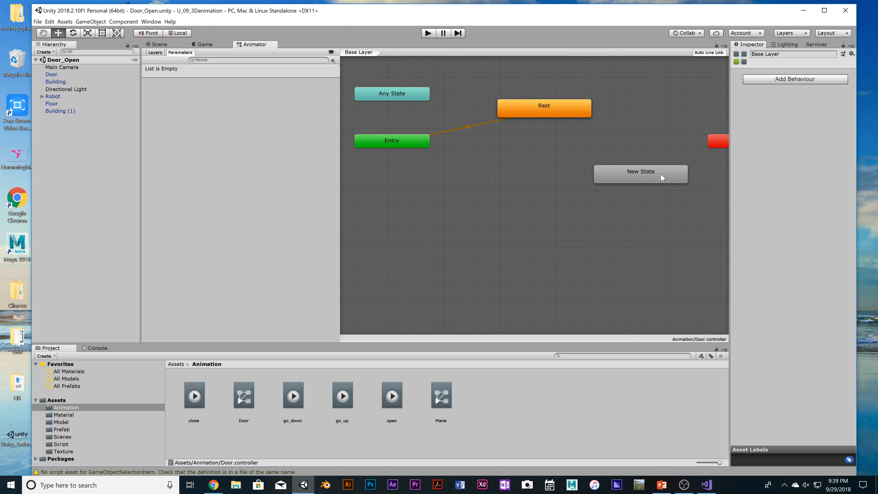
pyautogui.moveTo(661, 173); pyautogui.dragTo(630, 164)
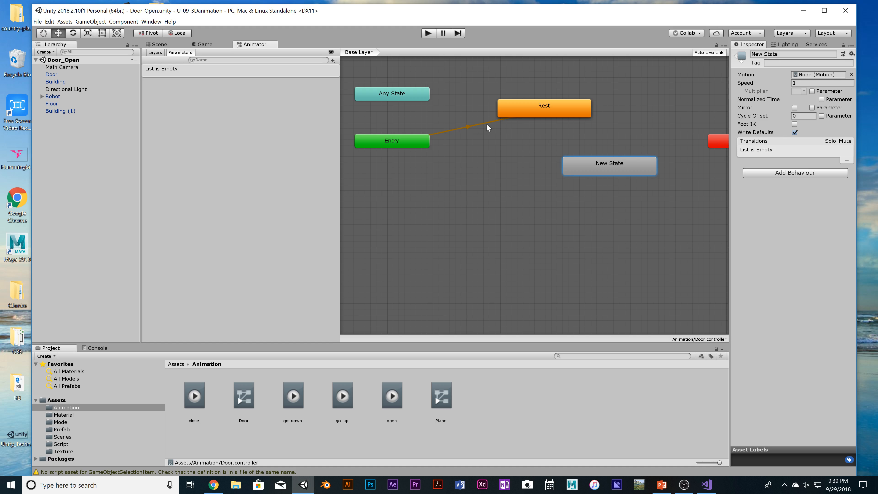
pyautogui.moveTo(606, 168); pyautogui.dragTo(612, 162)
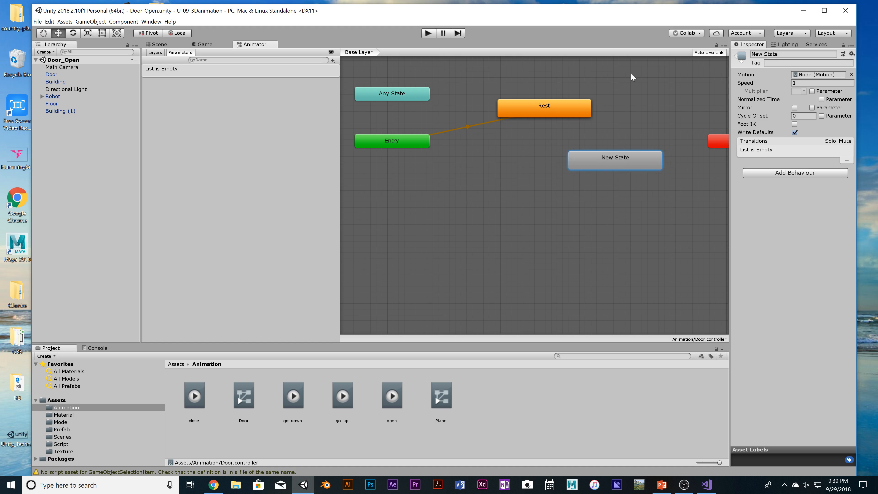